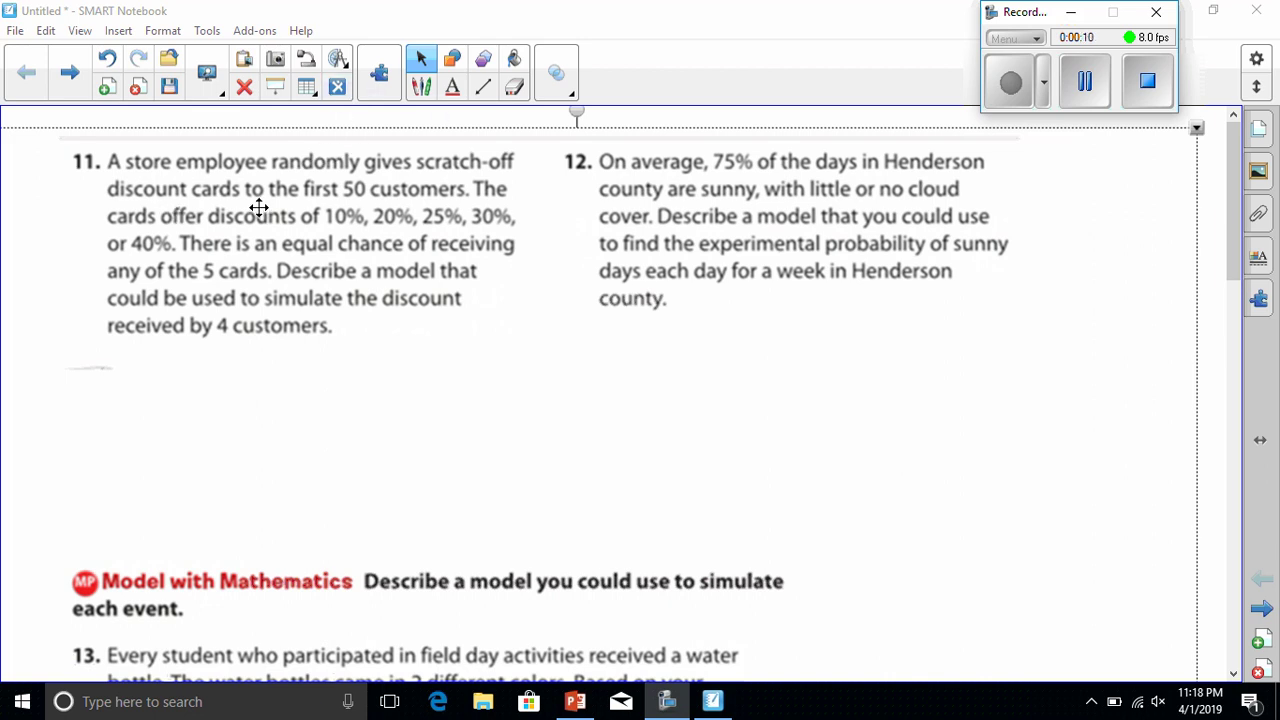
Select the black pen to ink freehand answers below question 11
click(421, 86)
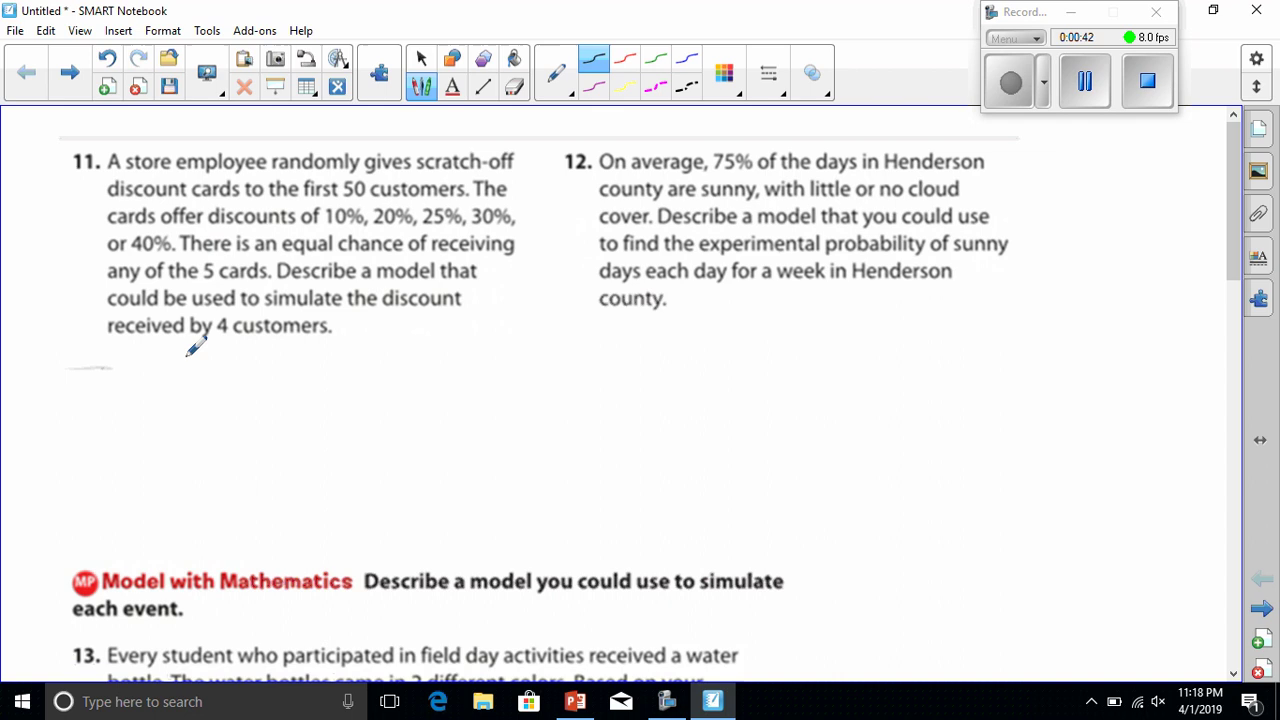
Draw a circle below question 11, divide it into five sectors, and add an arrow
mouse_move(185, 356)
mouse_down()
mouse_move(124, 402)
mouse_move(119, 445)
mouse_move(176, 504)
mouse_move(232, 494)
mouse_move(288, 444)
mouse_move(286, 417)
mouse_move(246, 368)
mouse_move(180, 354)
mouse_up()
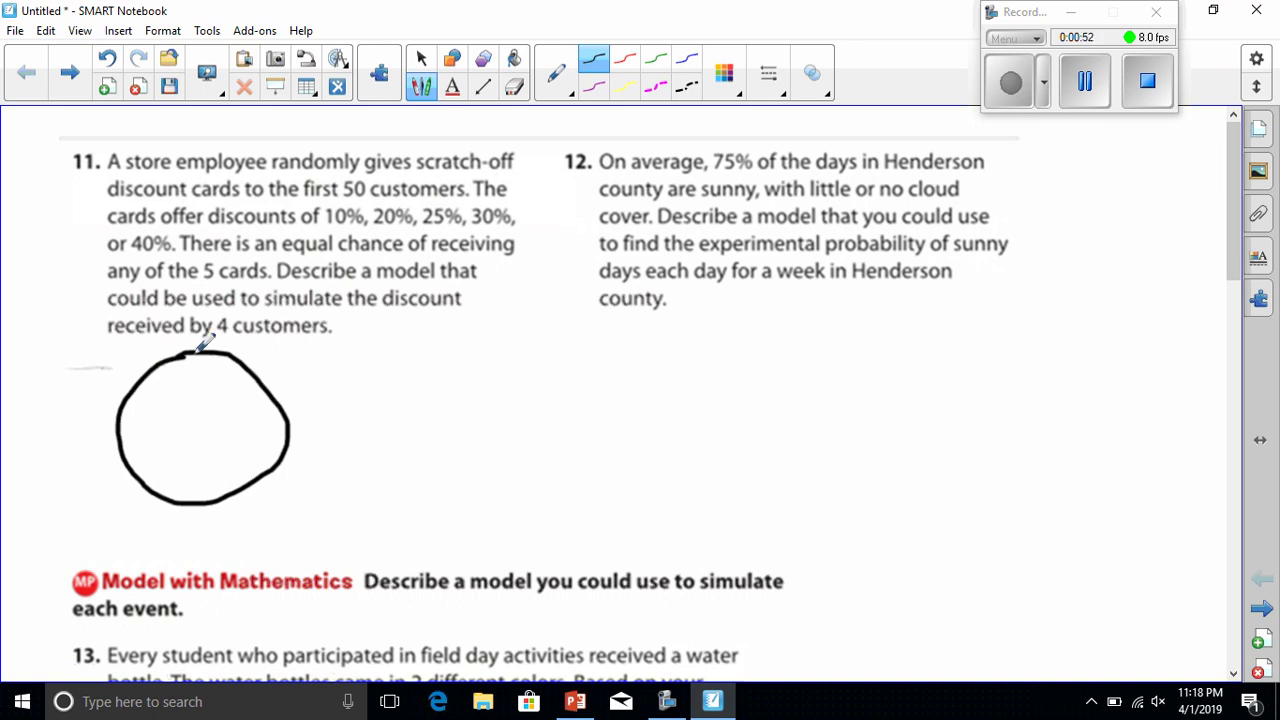
mouse_move(192, 352)
mouse_down()
mouse_move(191, 416)
mouse_move(120, 416)
mouse_move(189, 416)
mouse_move(158, 490)
mouse_up()
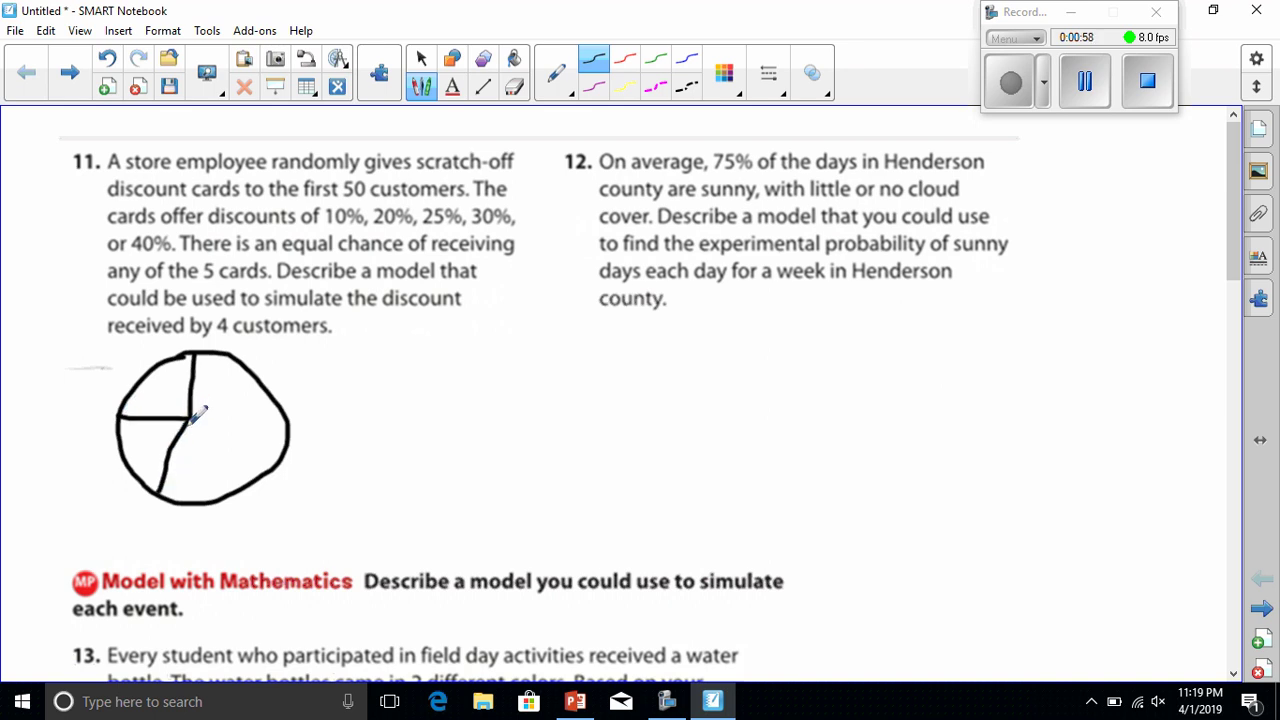
drag(192, 420, 234, 486)
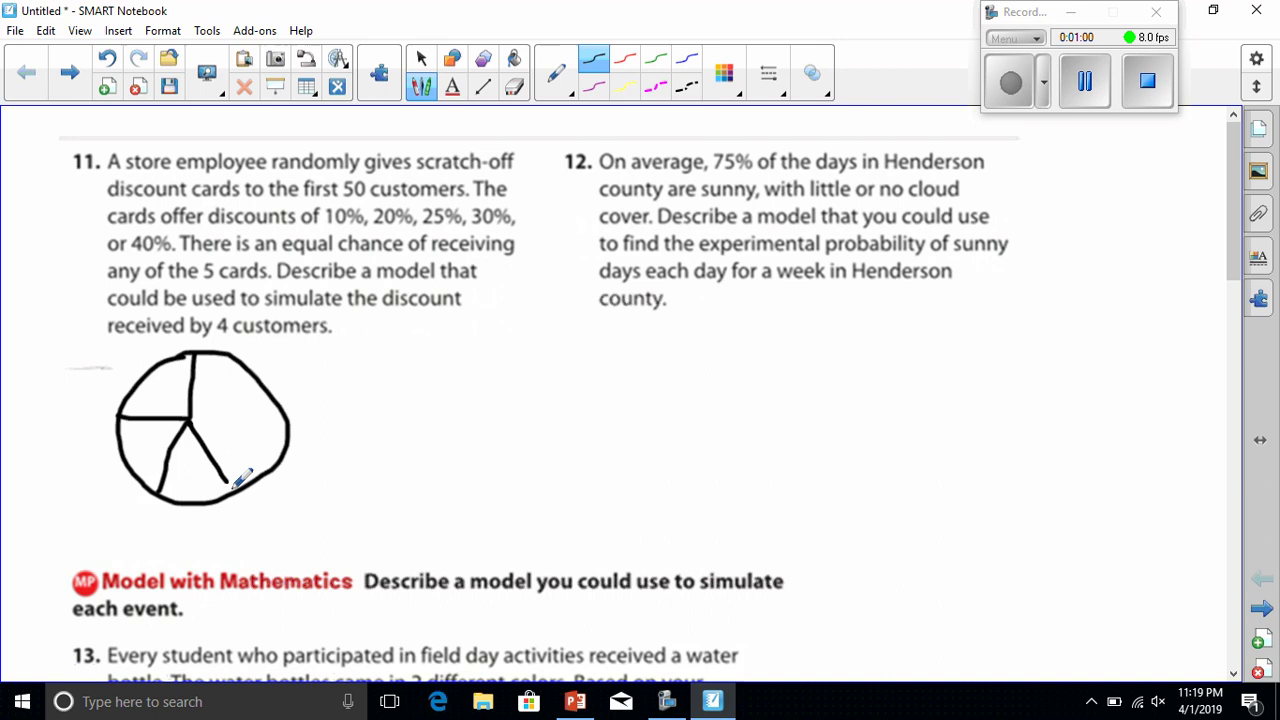
drag(192, 420, 288, 408)
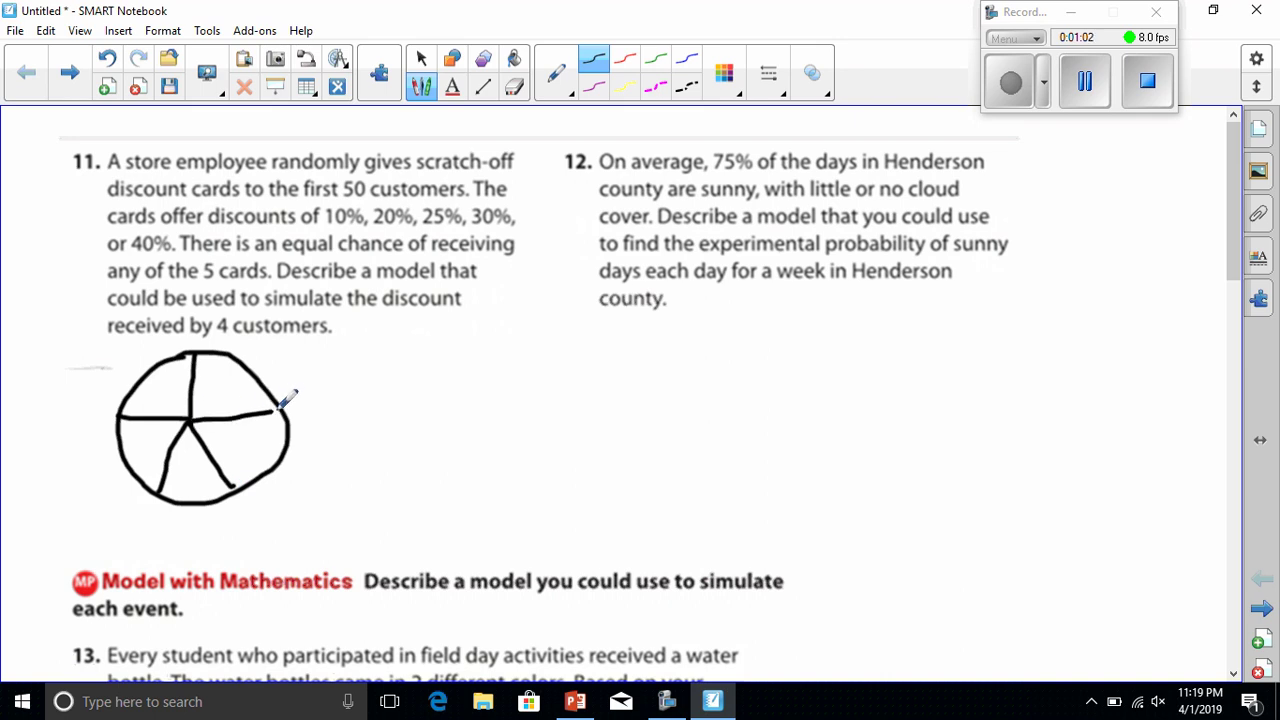
drag(192, 420, 232, 396)
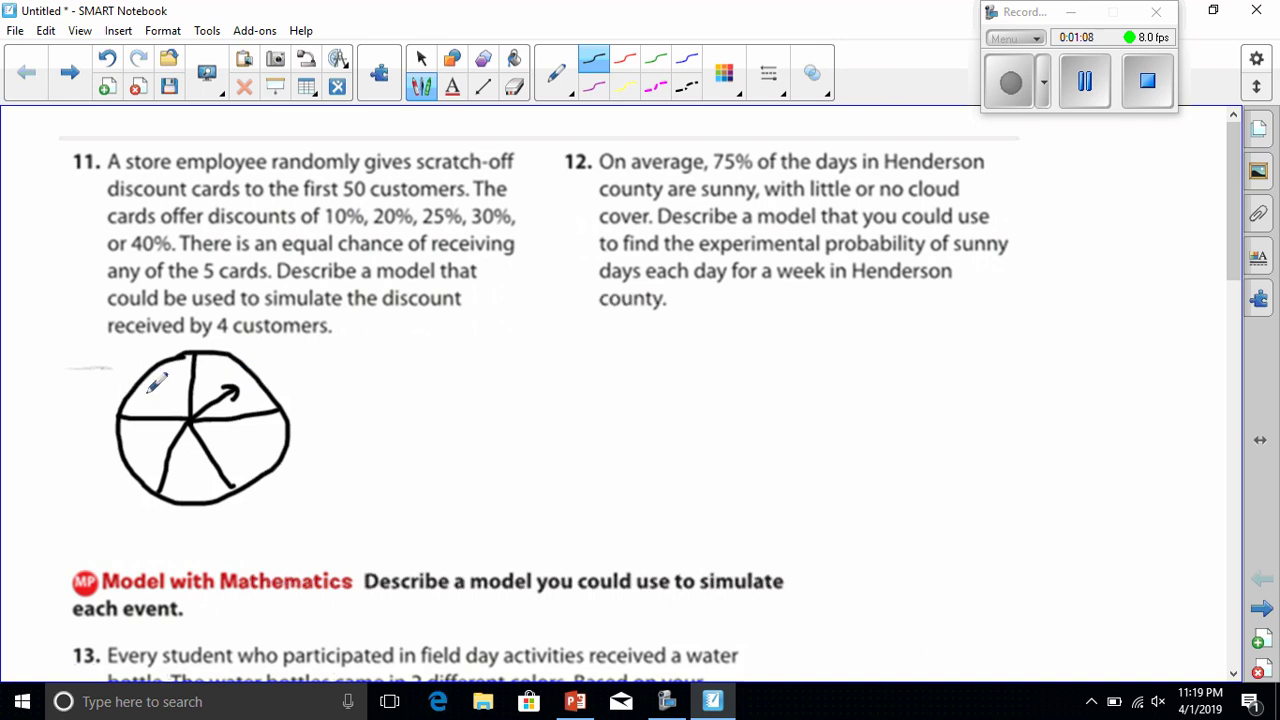
Label the spinner sectors 10, 20, 30, 40 and 50
drag(163, 382, 160, 386)
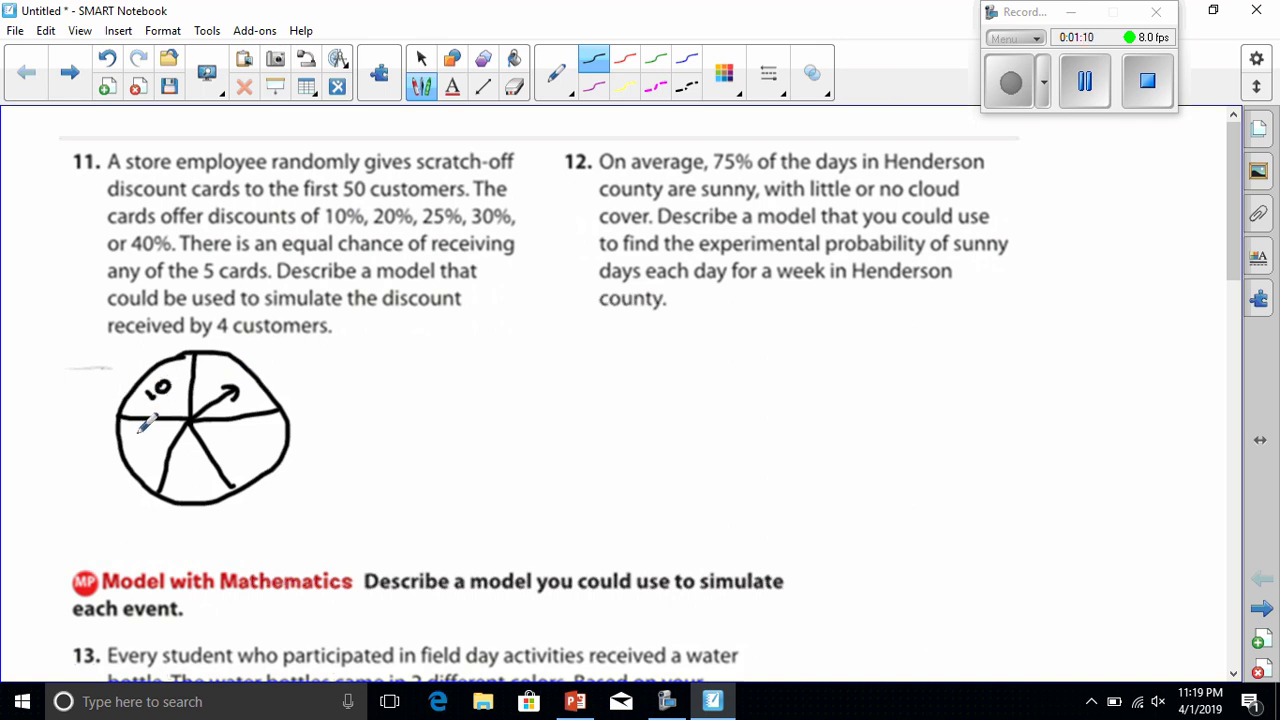
mouse_move(131, 436)
mouse_down()
mouse_move(183, 479)
mouse_move(174, 491)
mouse_move(202, 468)
mouse_move(242, 459)
mouse_move(236, 470)
mouse_move(257, 446)
mouse_up()
mouse_move(204, 368)
mouse_down()
mouse_move(200, 389)
mouse_move(225, 369)
mouse_up()
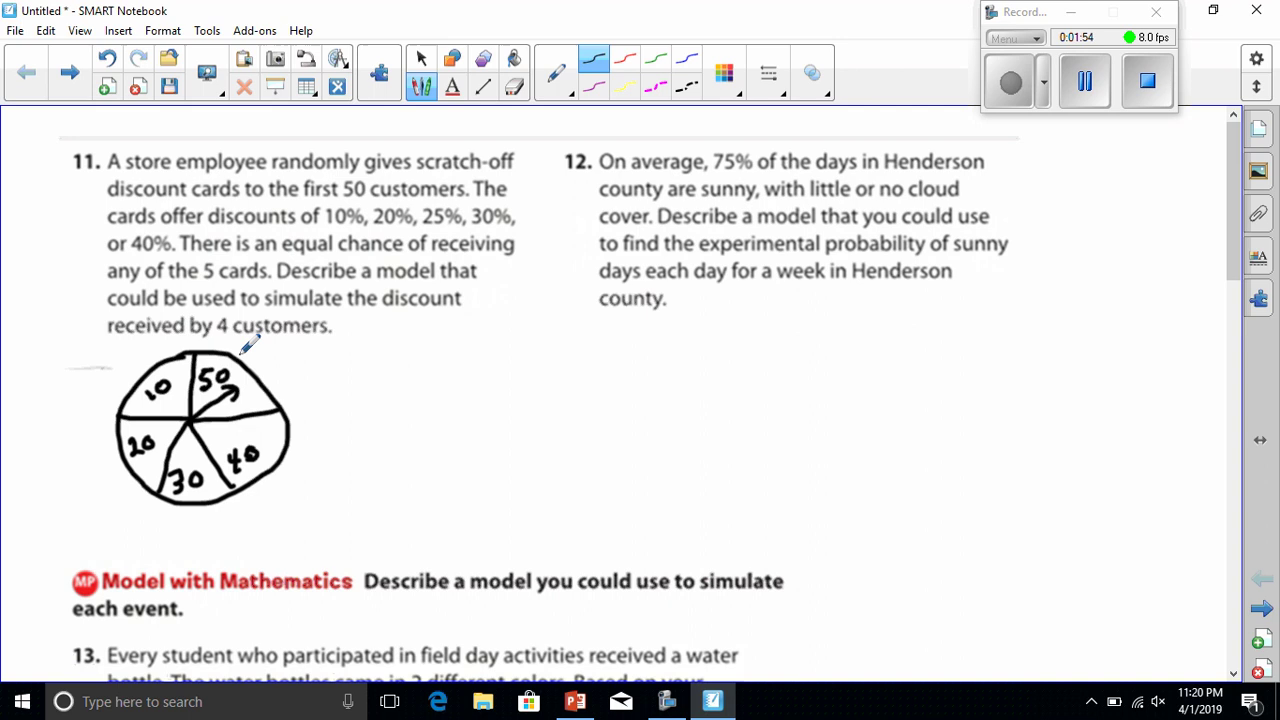
Handwrite the trial results 1—10, 2—30, 3—50, 4—40 to the right of the spinner
mouse_move(317, 348)
mouse_down()
mouse_move(316, 373)
mouse_move(360, 357)
mouse_move(391, 369)
mouse_move(393, 348)
mouse_up()
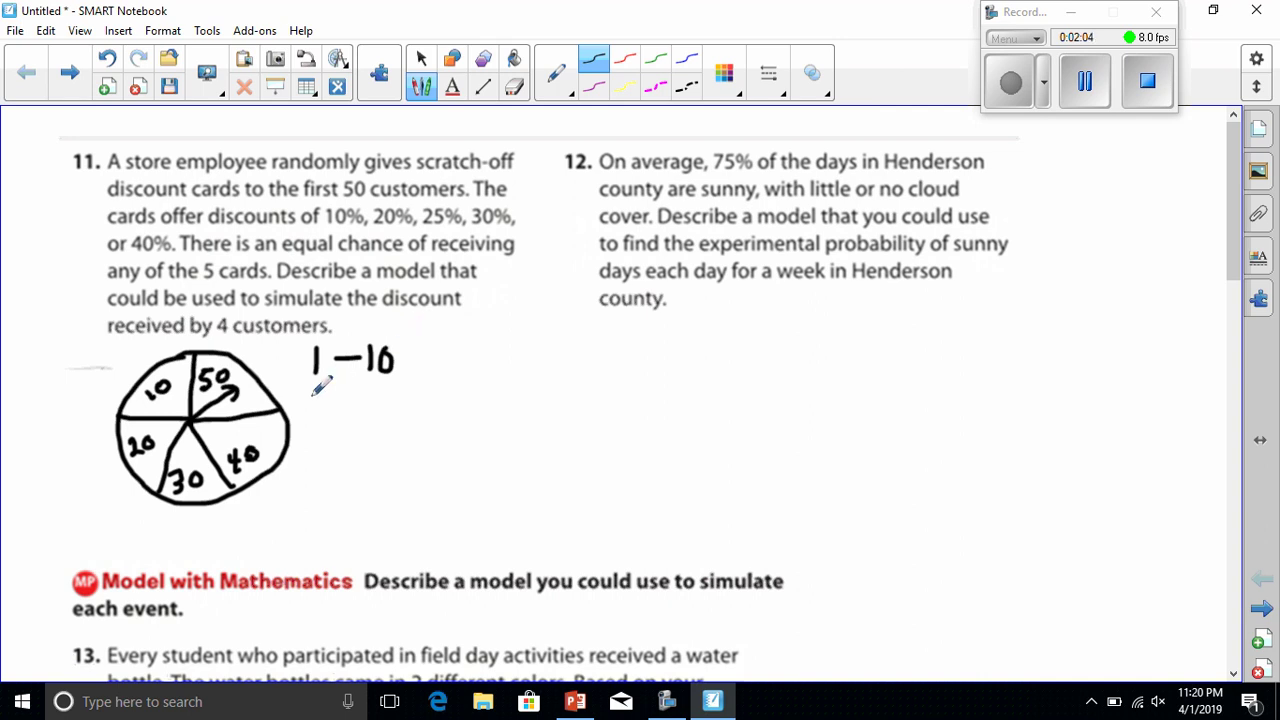
mouse_move(308, 387)
mouse_down()
mouse_move(325, 406)
mouse_move(357, 390)
mouse_move(388, 398)
mouse_move(400, 383)
mouse_up()
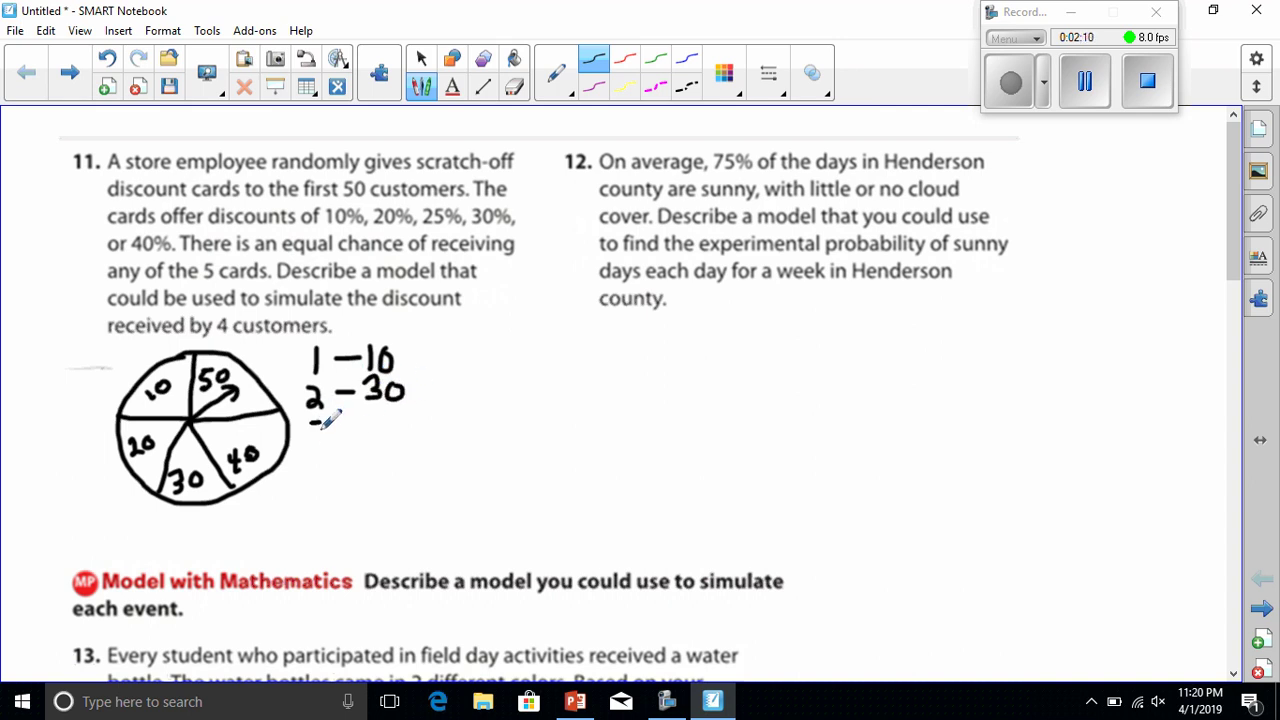
mouse_move(313, 423)
mouse_down()
mouse_move(328, 431)
mouse_move(312, 442)
mouse_up()
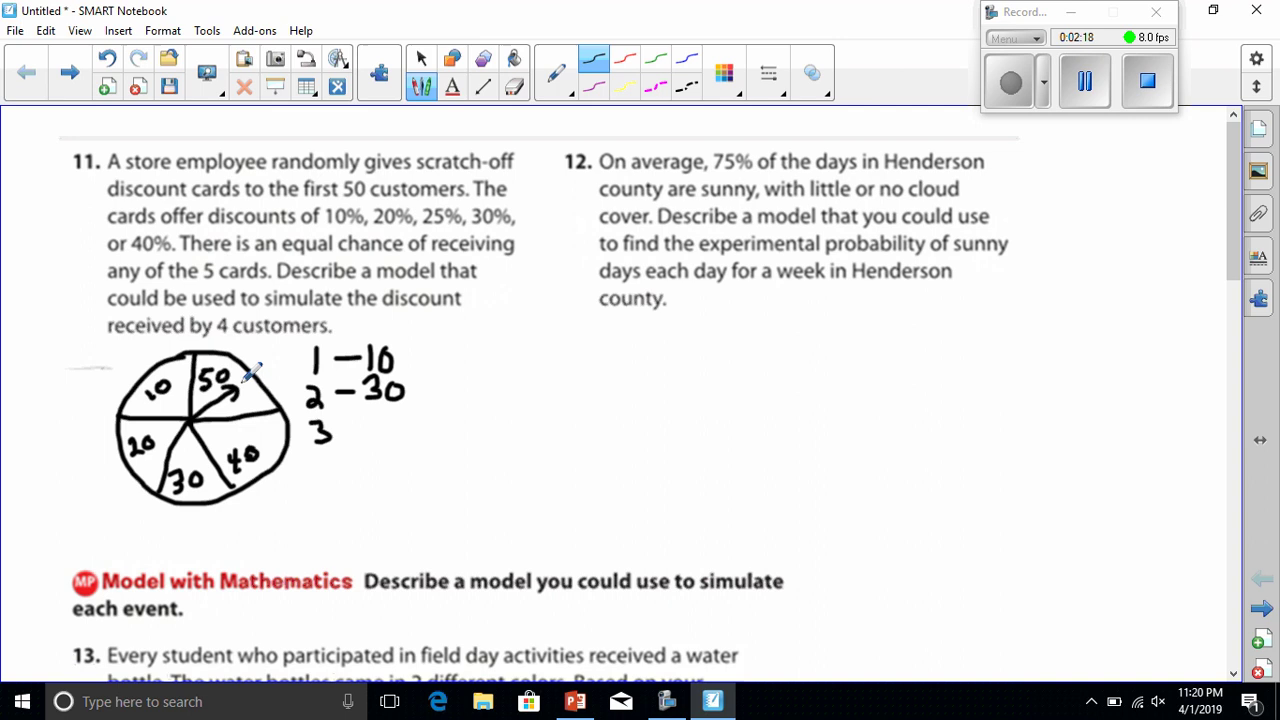
mouse_move(344, 428)
mouse_down()
mouse_move(376, 434)
mouse_move(392, 411)
mouse_move(402, 417)
mouse_up()
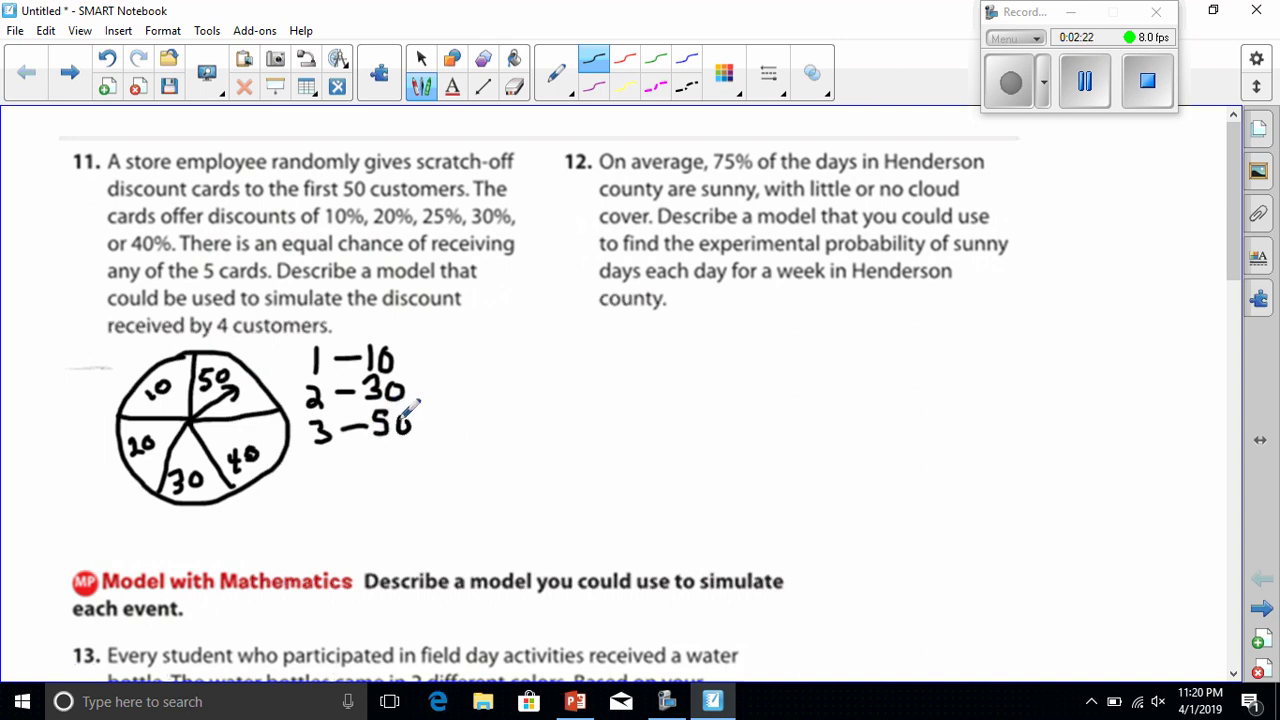
mouse_move(319, 458)
mouse_down()
mouse_move(346, 467)
mouse_move(331, 484)
mouse_move(367, 464)
mouse_move(396, 467)
mouse_up()
mouse_move(391, 451)
mouse_down()
mouse_move(389, 482)
mouse_move(421, 458)
mouse_move(412, 448)
mouse_up()
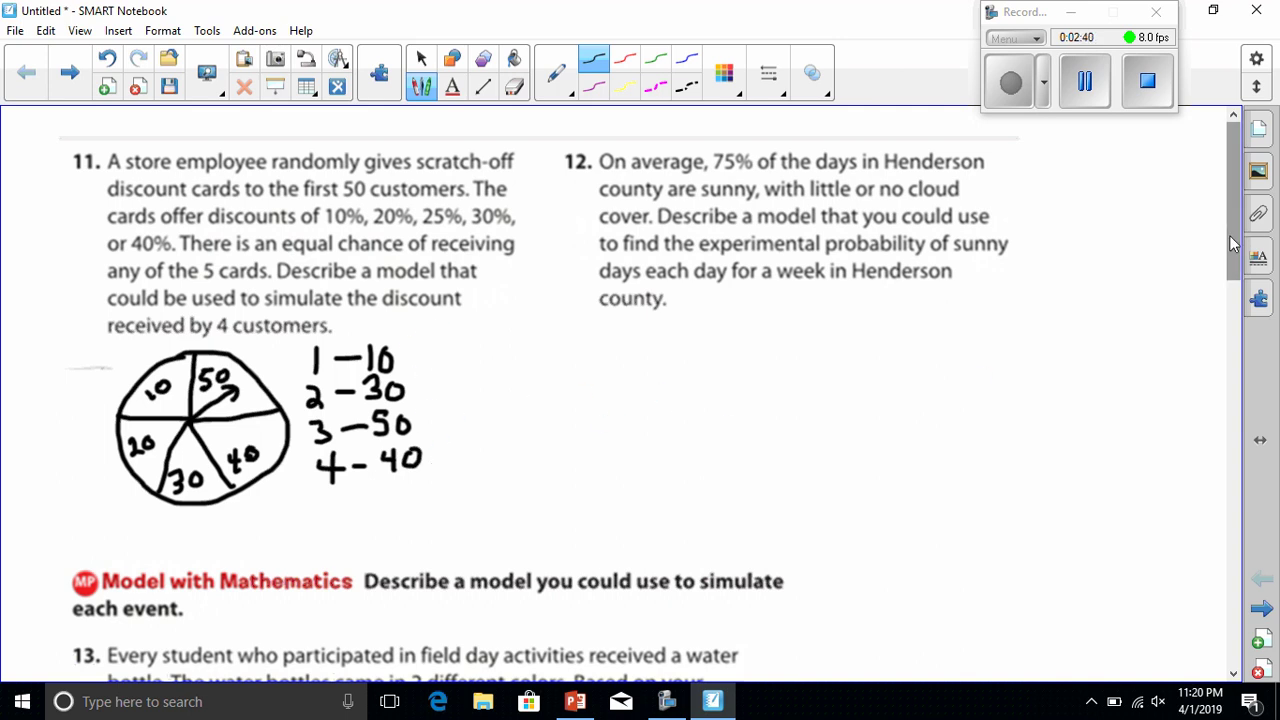
Scroll down until question 13 on the two water bottle colors is fully visible
drag(1236, 242, 1233, 356)
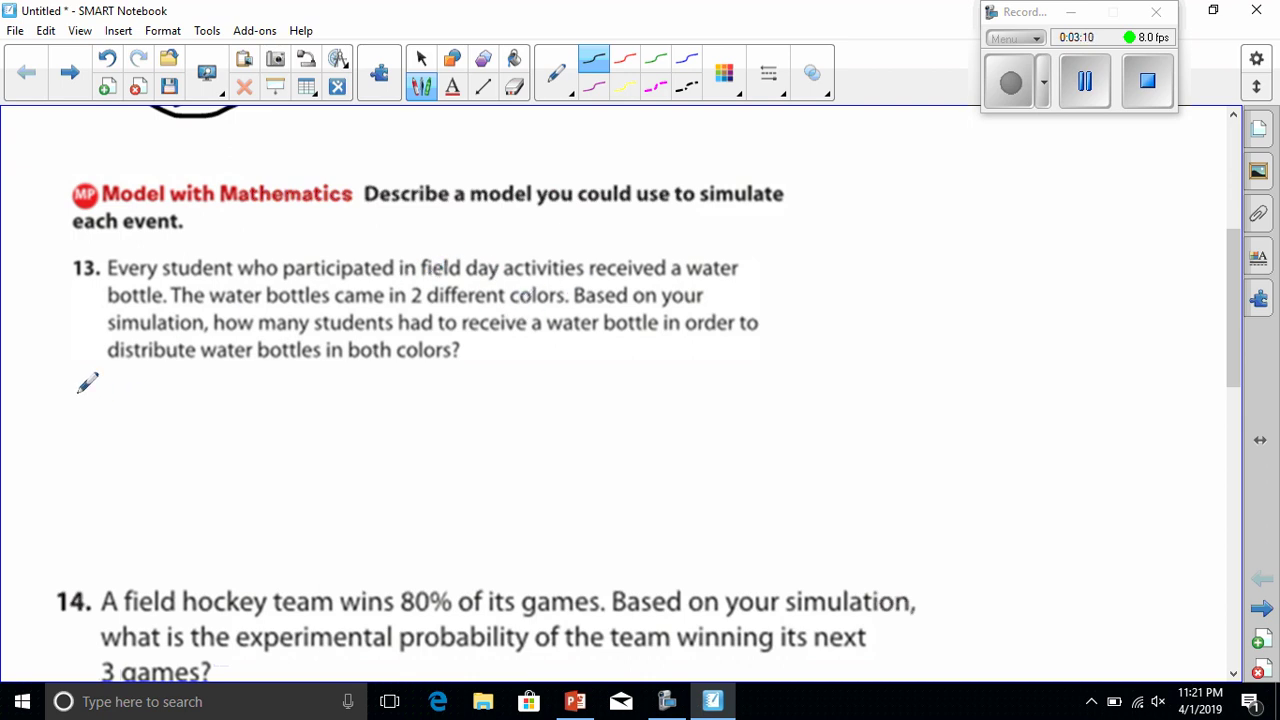
Write Blue and Red under question 13 and draw a coin beside them
mouse_move(89, 384)
mouse_down()
mouse_move(120, 396)
mouse_move(121, 411)
mouse_move(153, 401)
mouse_up()
mouse_move(87, 466)
mouse_down()
mouse_move(89, 435)
mouse_move(106, 459)
mouse_move(116, 443)
mouse_move(145, 452)
mouse_up()
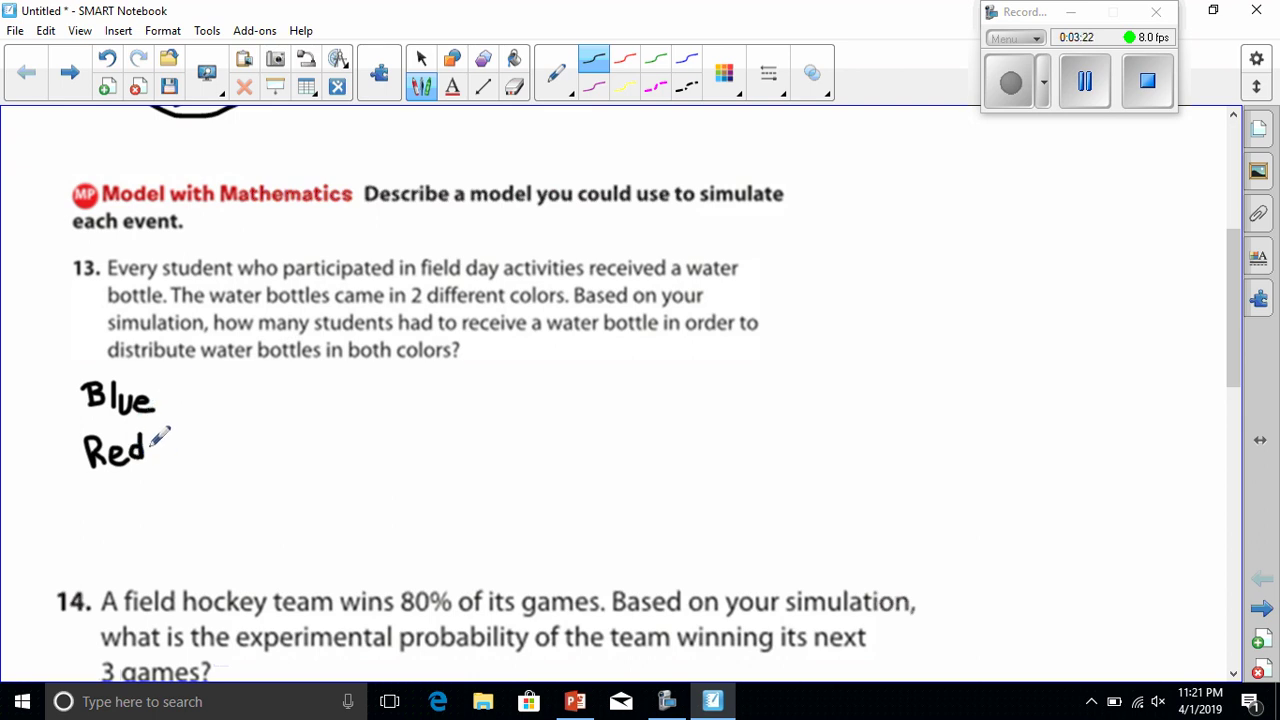
mouse_move(285, 386)
mouse_down()
mouse_move(257, 439)
mouse_move(300, 436)
mouse_move(291, 387)
mouse_up()
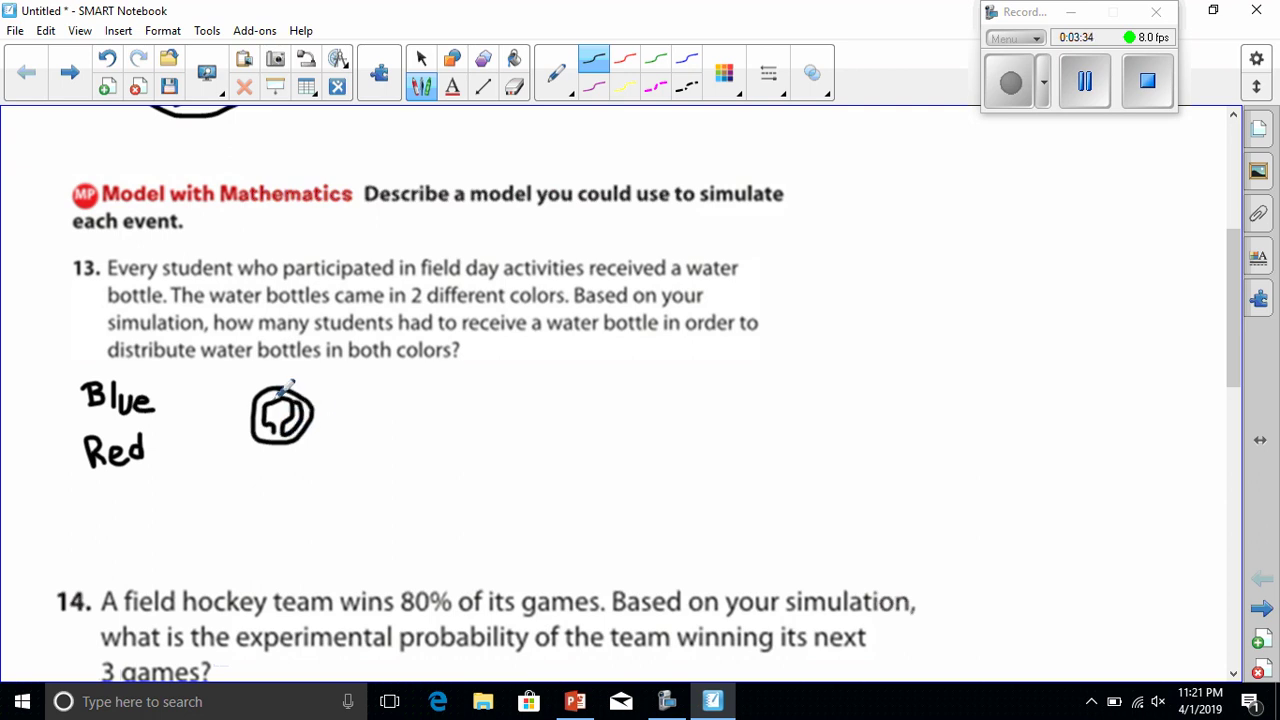
mouse_move(271, 394)
mouse_down()
mouse_move(272, 426)
mouse_move(292, 410)
mouse_up()
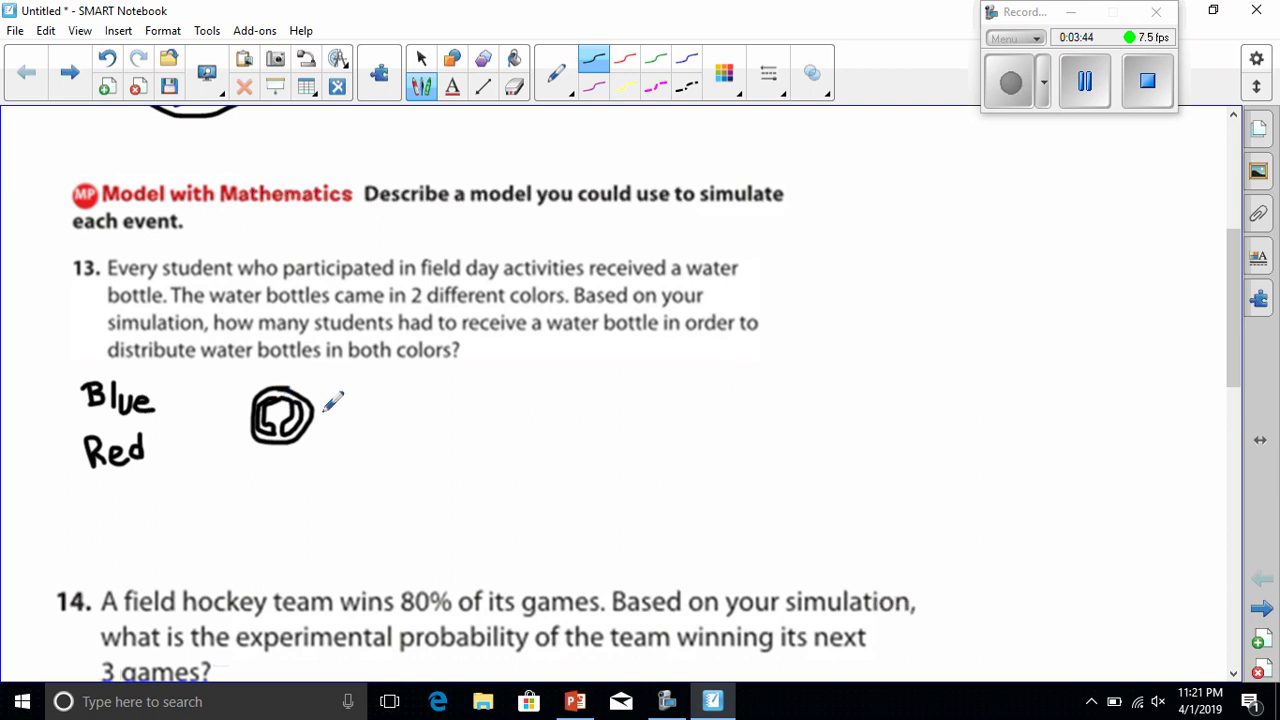
mouse_move(342, 374)
mouse_down()
mouse_move(343, 398)
mouse_move(357, 385)
mouse_move(387, 396)
mouse_up()
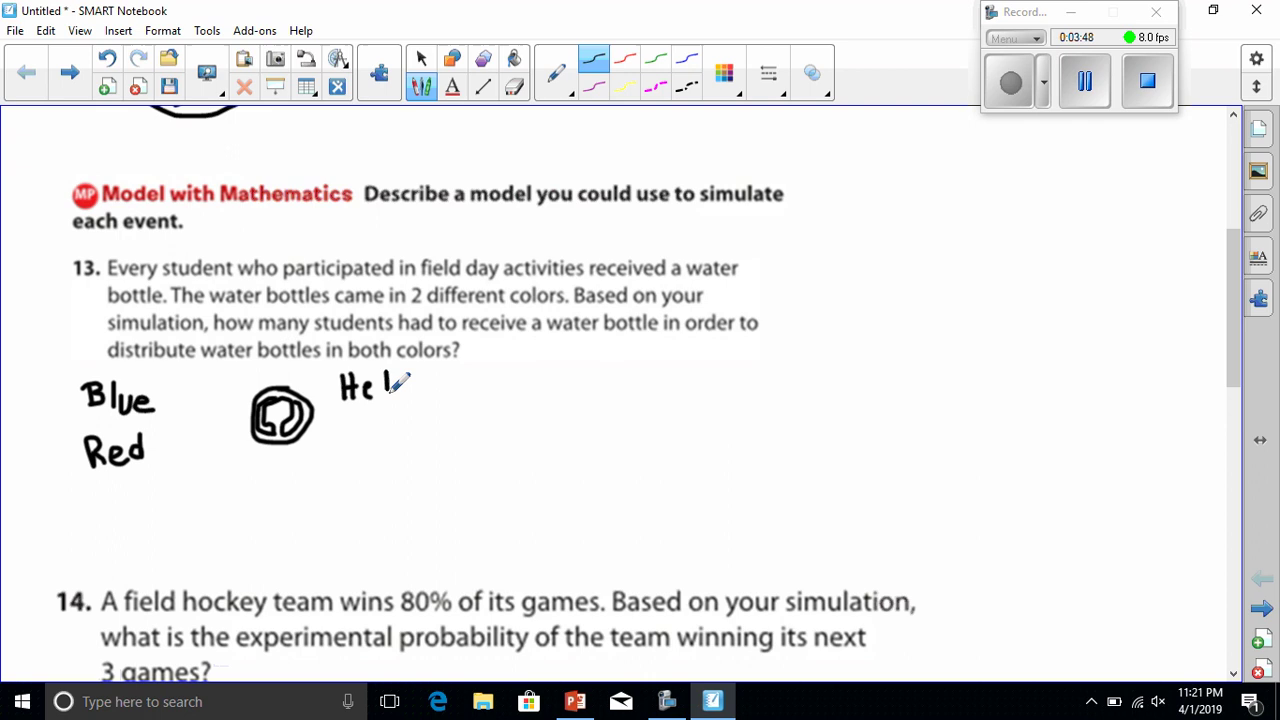
Erase stray letters, write Heads and tails by the coin, and draw arrows from Blue and Red
click(514, 87)
drag(410, 387, 403, 386)
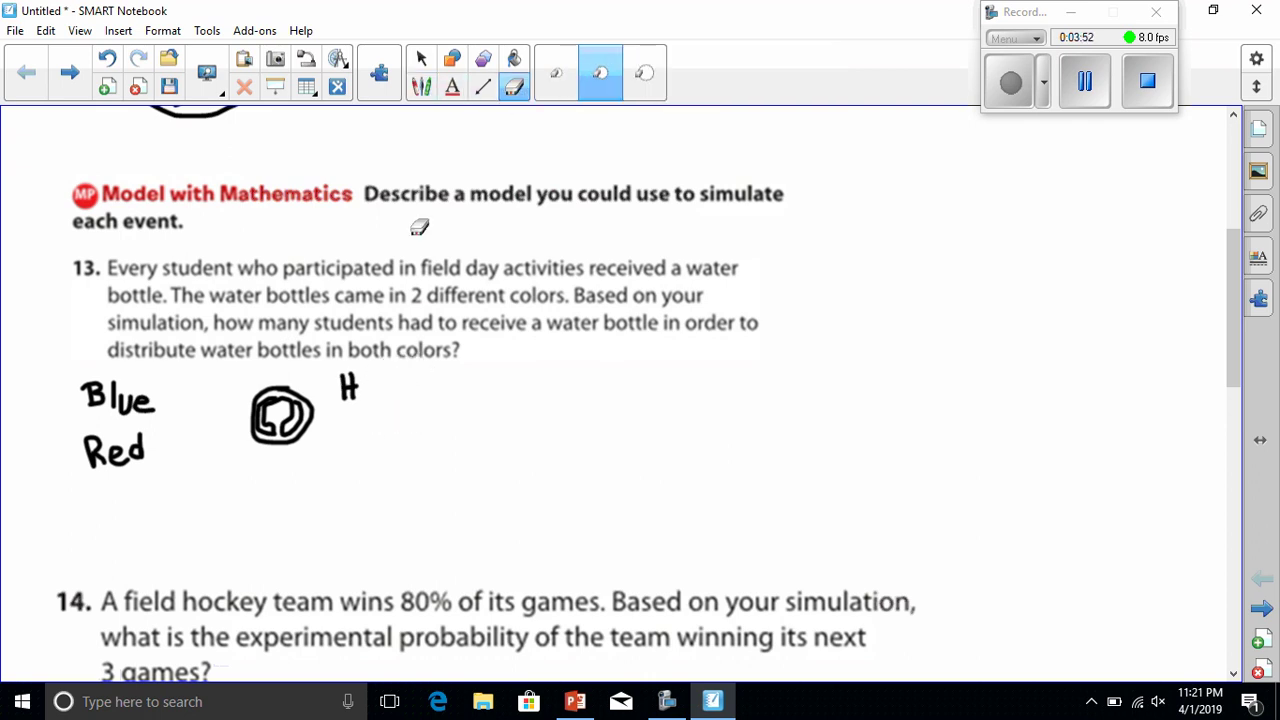
click(421, 87)
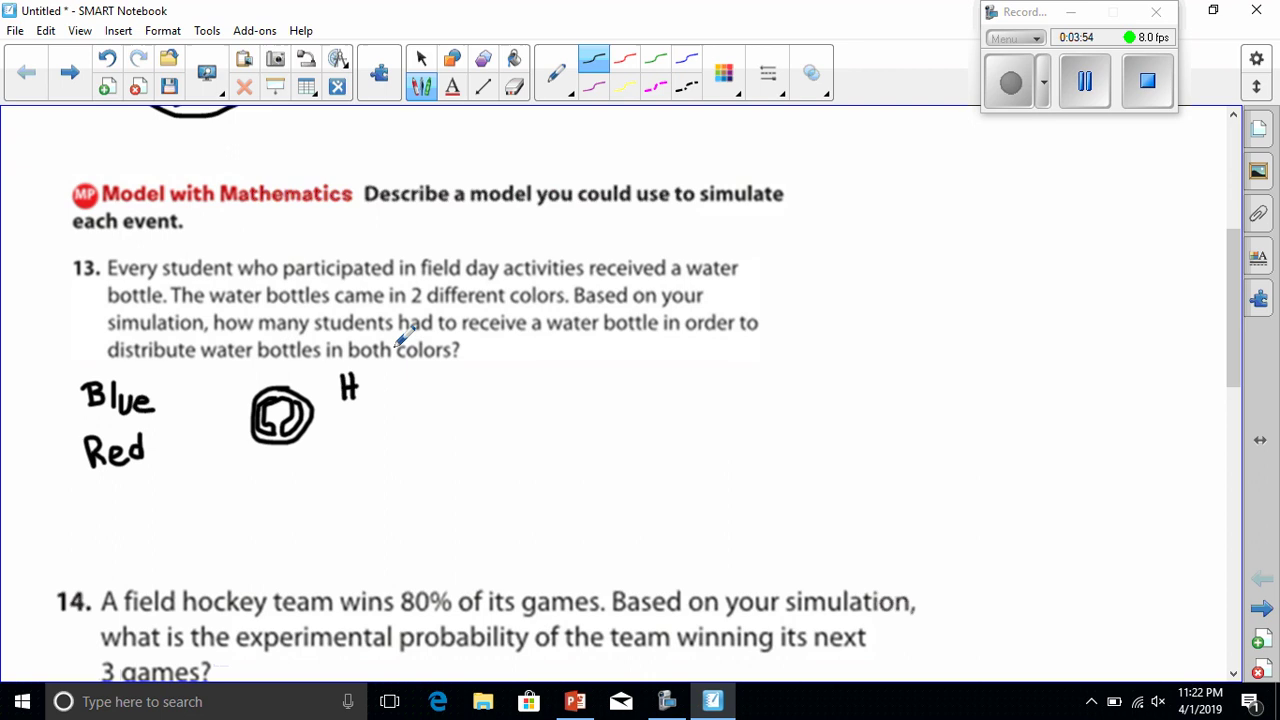
mouse_move(378, 378)
mouse_down()
mouse_move(412, 372)
mouse_move(424, 396)
mouse_up()
click(351, 424)
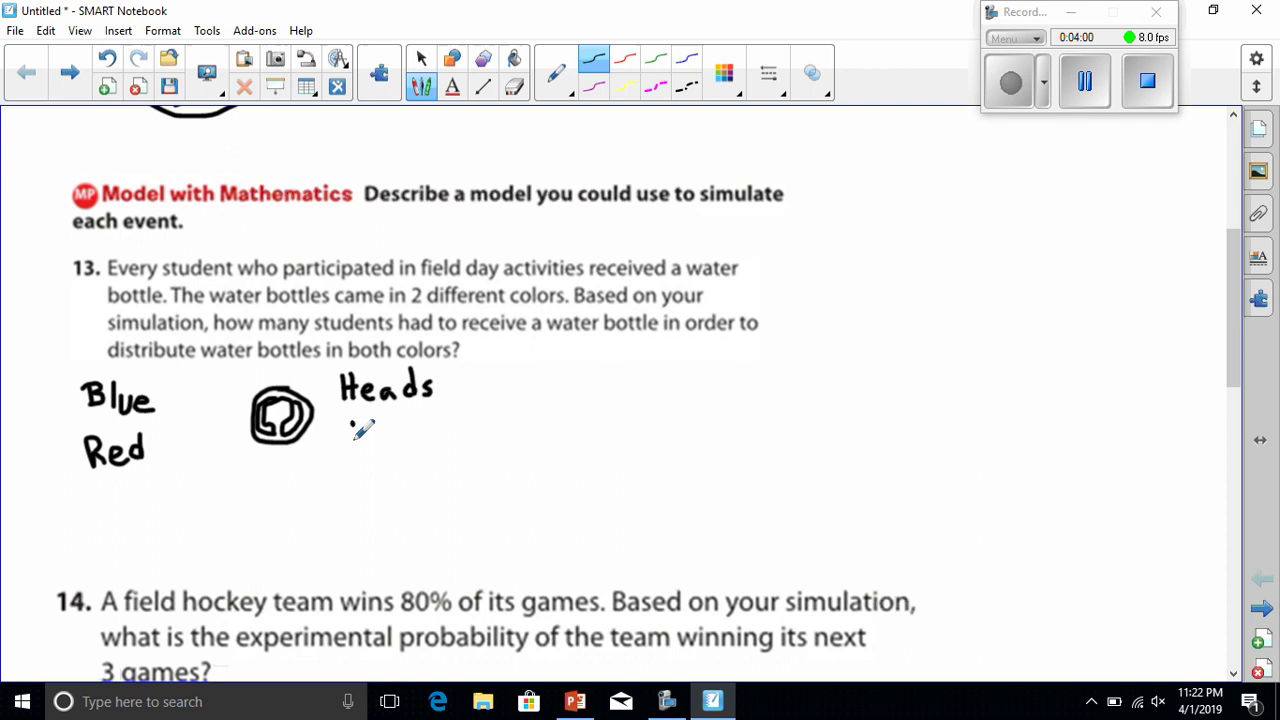
mouse_move(351, 420)
mouse_down()
mouse_move(389, 436)
mouse_move(384, 417)
mouse_move(397, 411)
mouse_move(410, 441)
mouse_up()
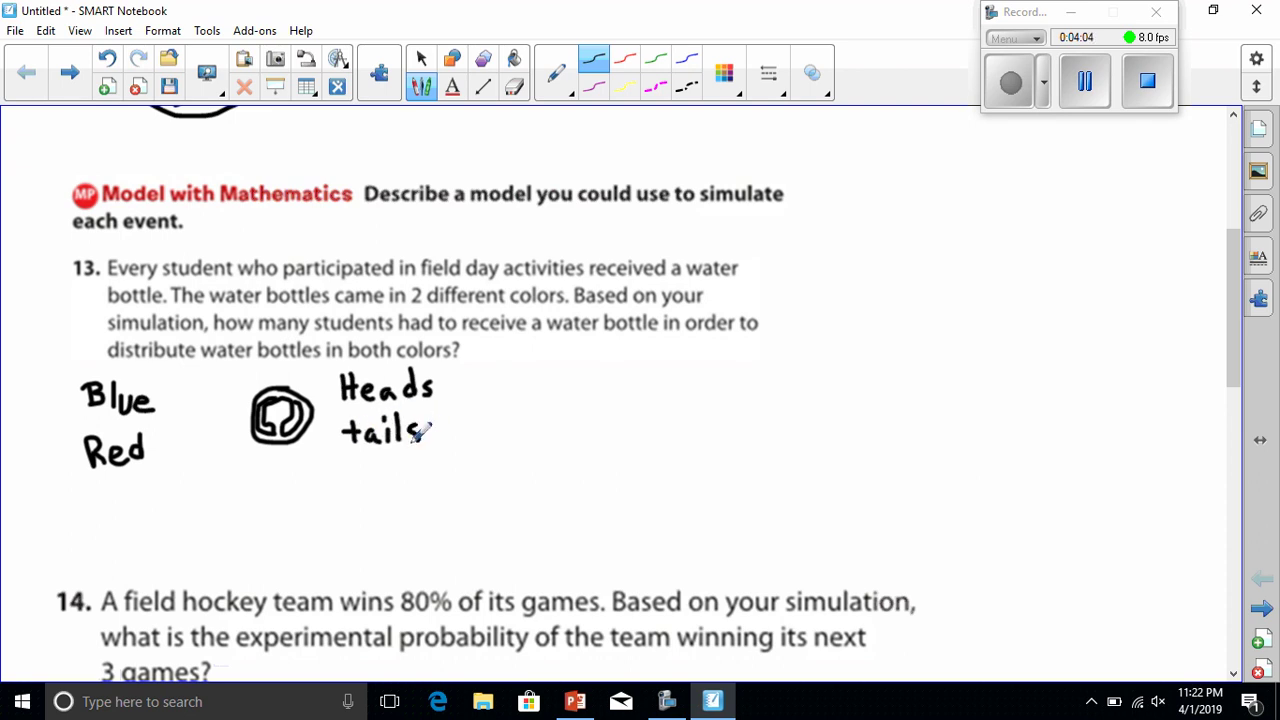
mouse_move(172, 393)
mouse_down()
mouse_move(320, 391)
mouse_move(307, 401)
mouse_up()
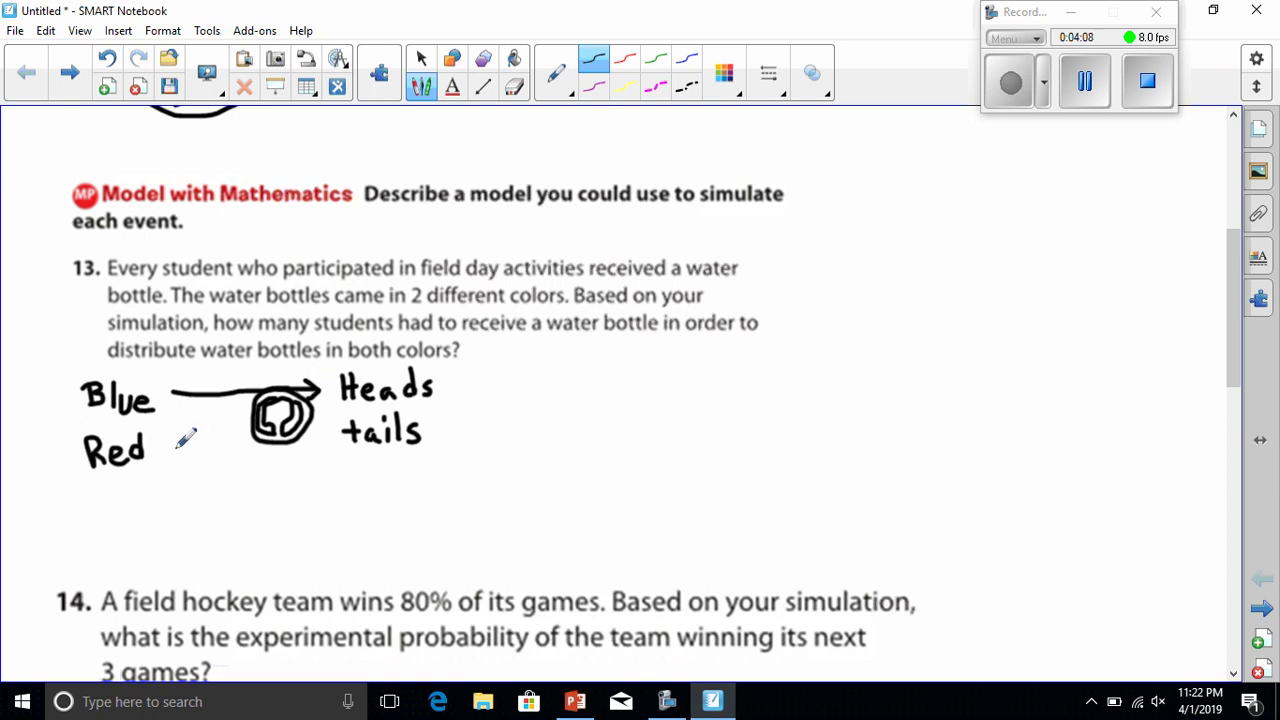
mouse_move(154, 456)
mouse_down()
mouse_move(334, 451)
mouse_move(321, 461)
mouse_up()
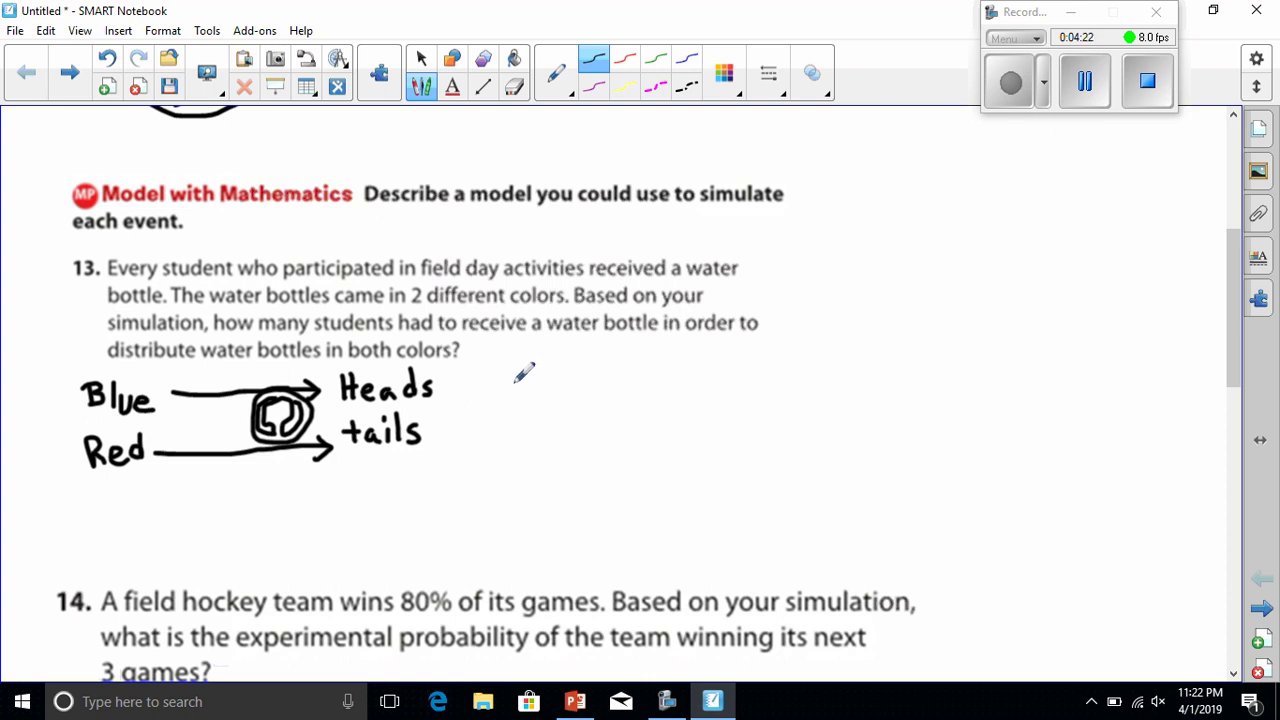
Write the trial h hh and t, underline 'water bottle.' and draw lines under the marks
mouse_move(514, 378)
mouse_down()
mouse_move(516, 398)
mouse_move(603, 406)
mouse_move(605, 456)
mouse_move(621, 446)
mouse_up()
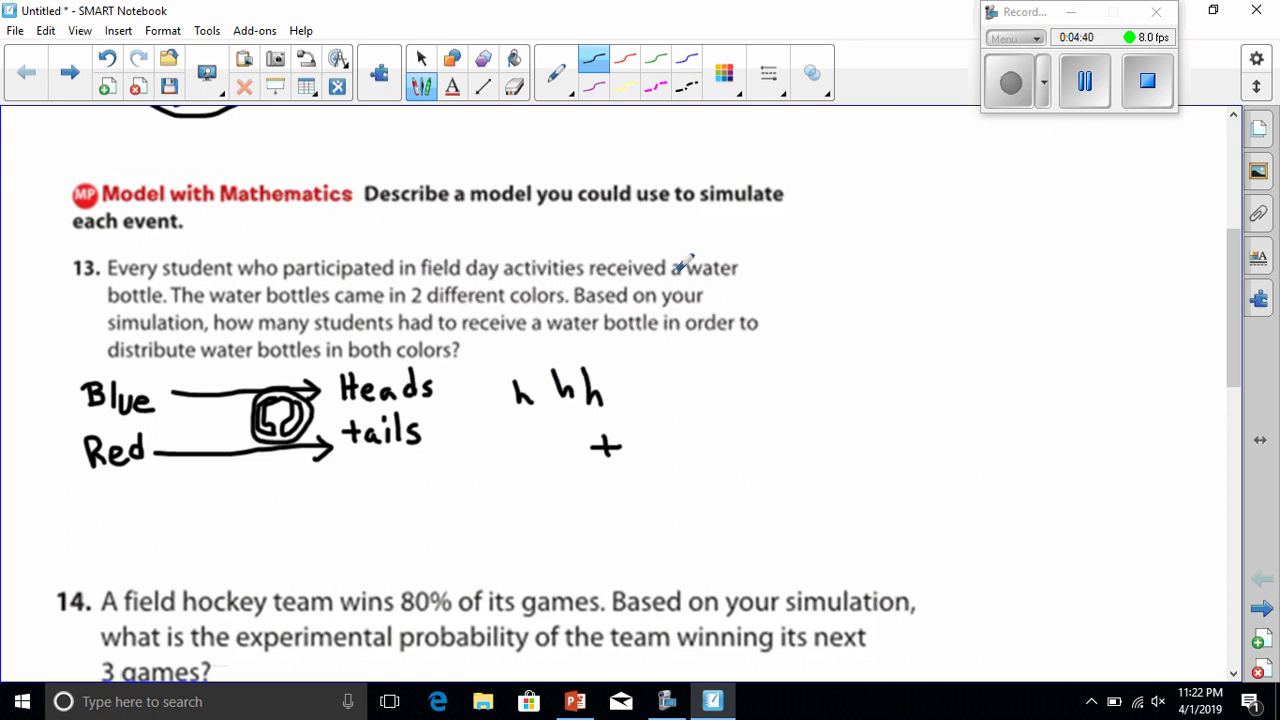
drag(687, 281, 737, 279)
drag(109, 305, 180, 305)
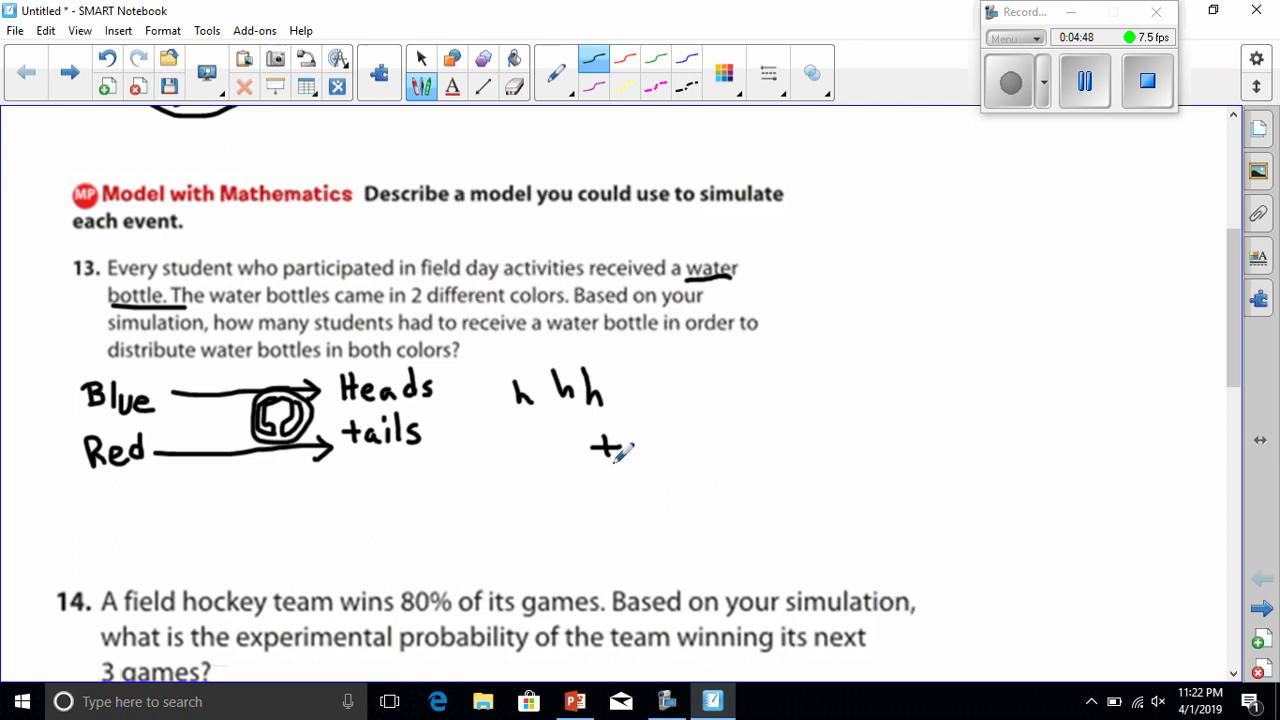
drag(592, 463, 622, 462)
drag(514, 414, 607, 413)
Scroll down until question 15 about the four magazines is near the top
scroll(645, 421, down, 5)
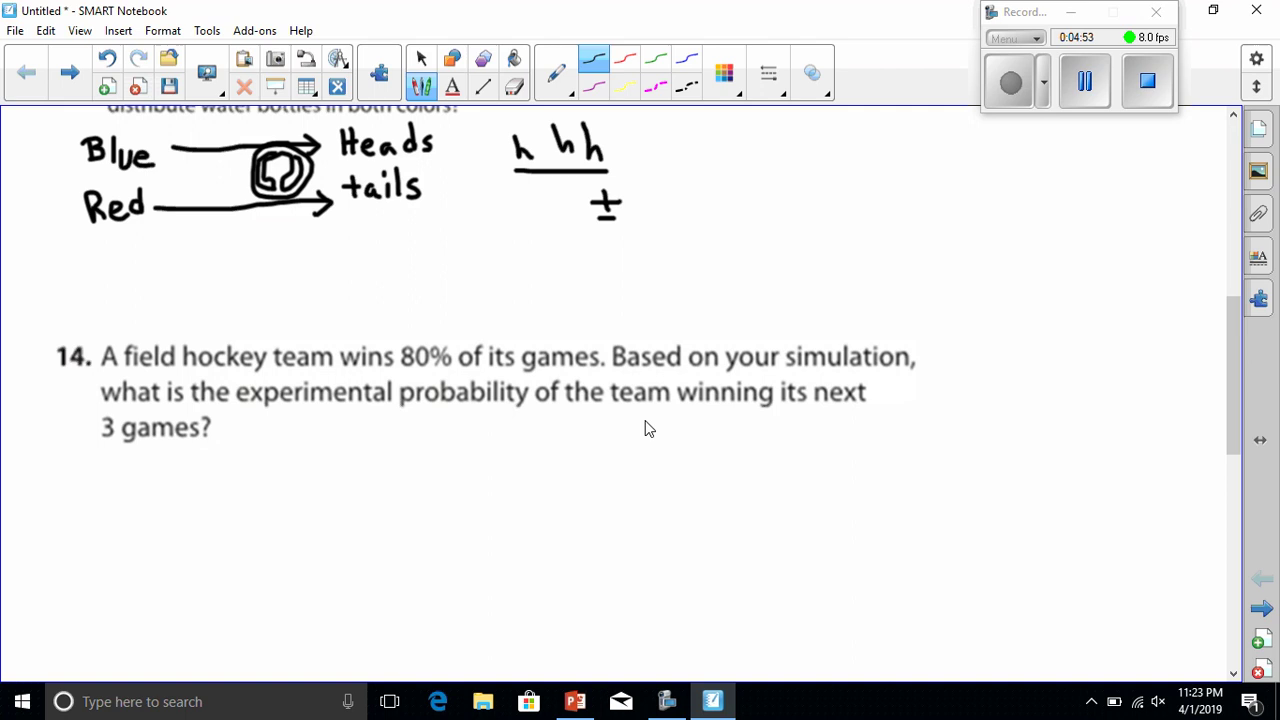
scroll(645, 421, down, 3)
scroll(651, 406, down, 7)
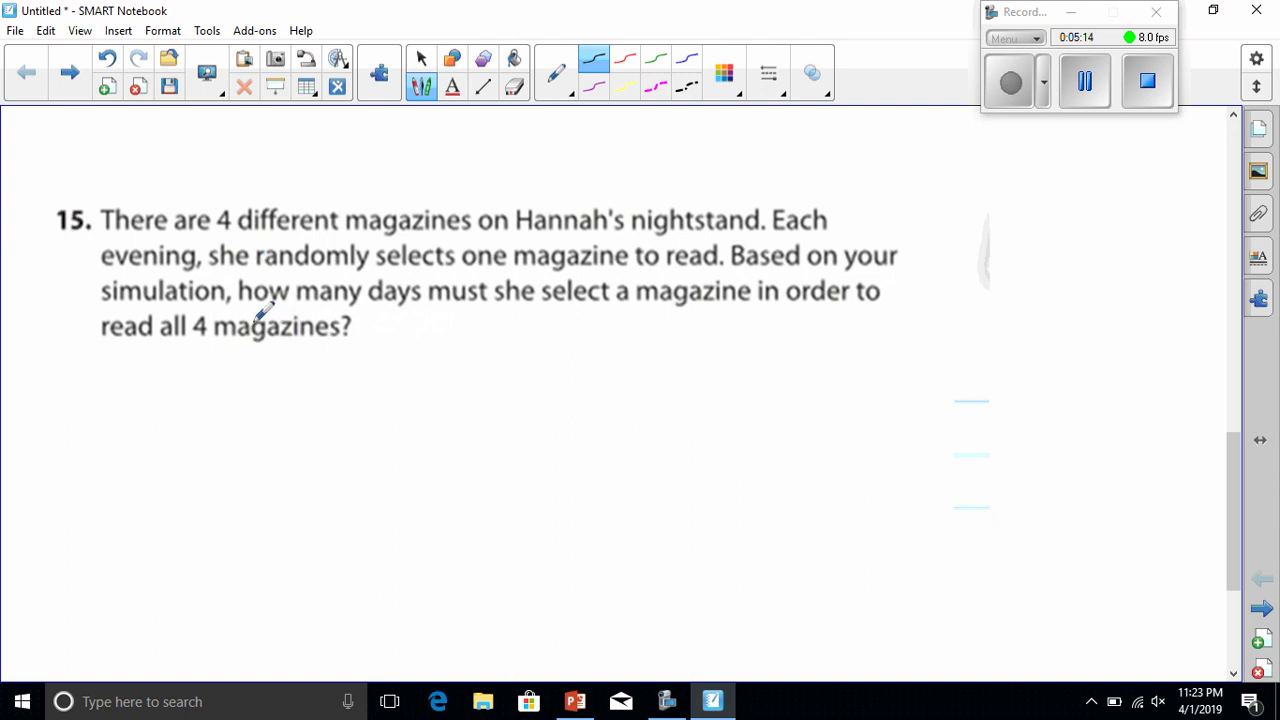
Draw a circle under question 15 split into quarters, with an arrow and sections M1–M4
mouse_move(226, 374)
mouse_down()
mouse_move(185, 387)
mouse_move(155, 442)
mouse_move(175, 483)
mouse_move(258, 496)
mouse_move(295, 459)
mouse_move(298, 409)
mouse_move(282, 383)
mouse_move(219, 371)
mouse_move(236, 383)
mouse_move(230, 373)
mouse_move(228, 500)
mouse_up()
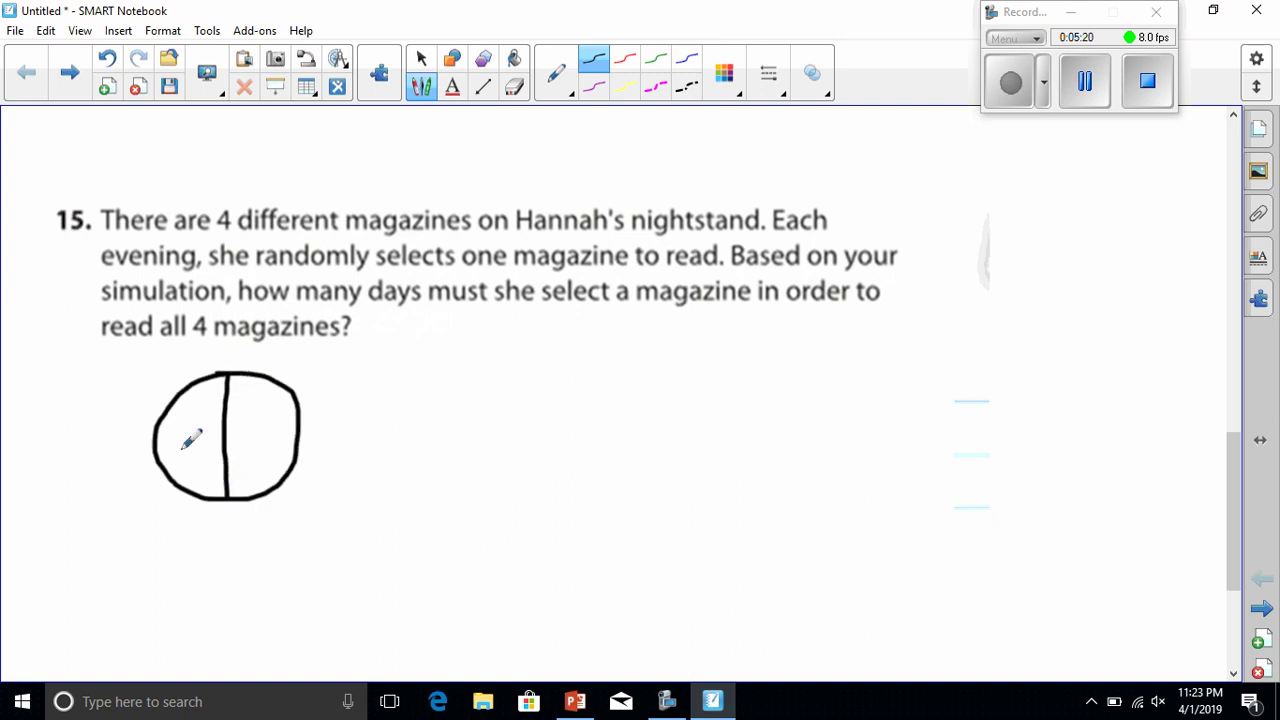
mouse_move(155, 435)
mouse_down()
mouse_move(298, 437)
mouse_move(256, 404)
mouse_move(260, 421)
mouse_up()
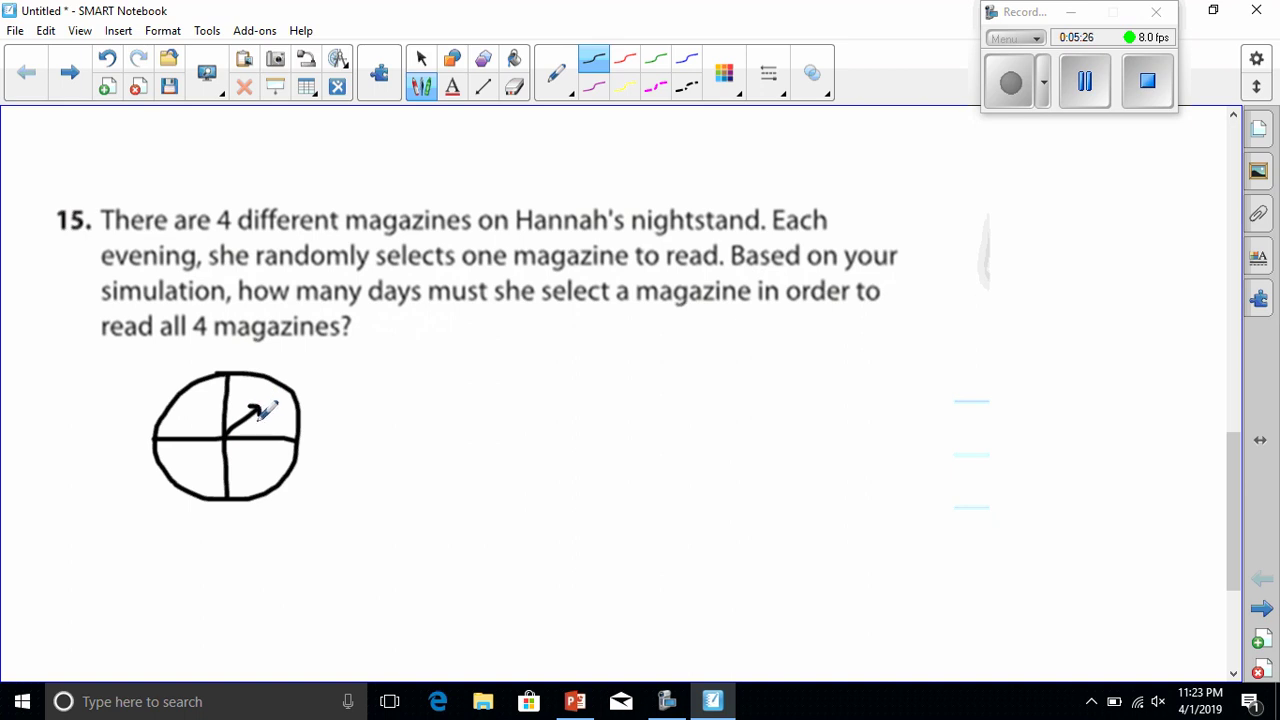
mouse_move(181, 410)
mouse_down()
mouse_move(182, 421)
mouse_move(195, 404)
mouse_move(207, 419)
mouse_up()
mouse_move(178, 468)
mouse_down()
mouse_move(205, 444)
mouse_move(235, 475)
mouse_move(275, 450)
mouse_up()
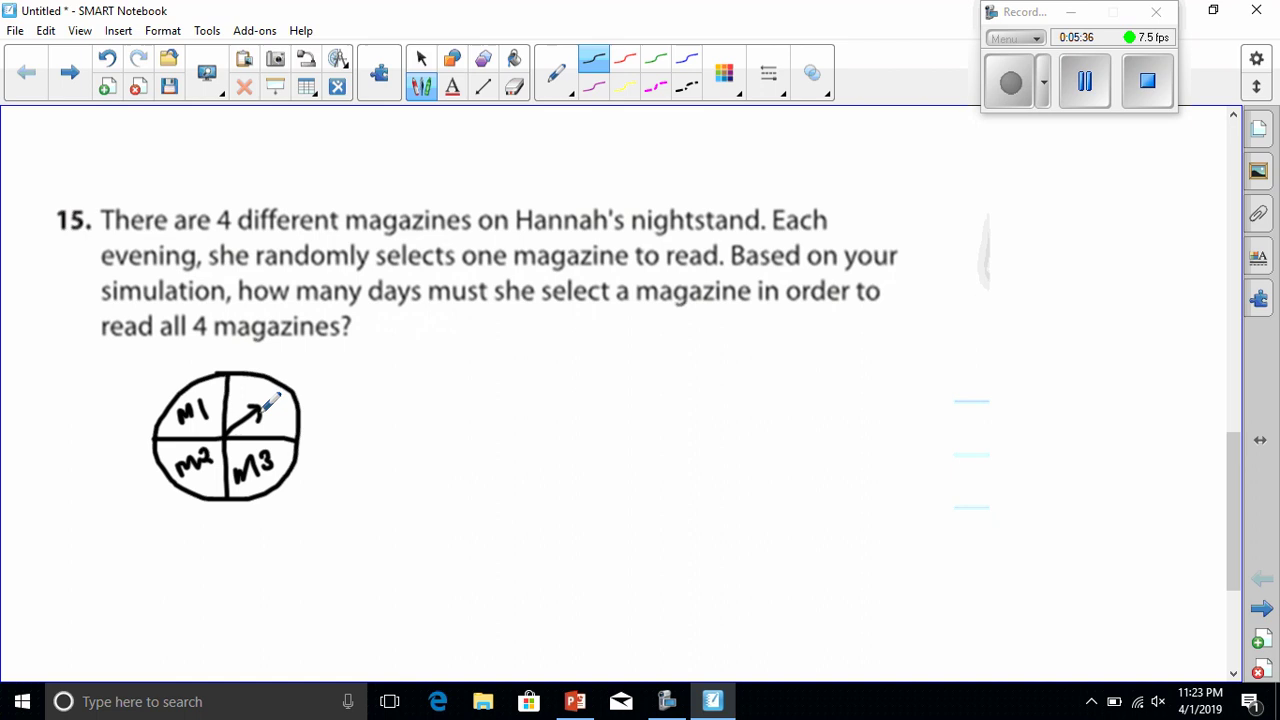
mouse_move(240, 386)
mouse_down()
mouse_move(242, 401)
mouse_move(284, 373)
mouse_move(278, 408)
mouse_up()
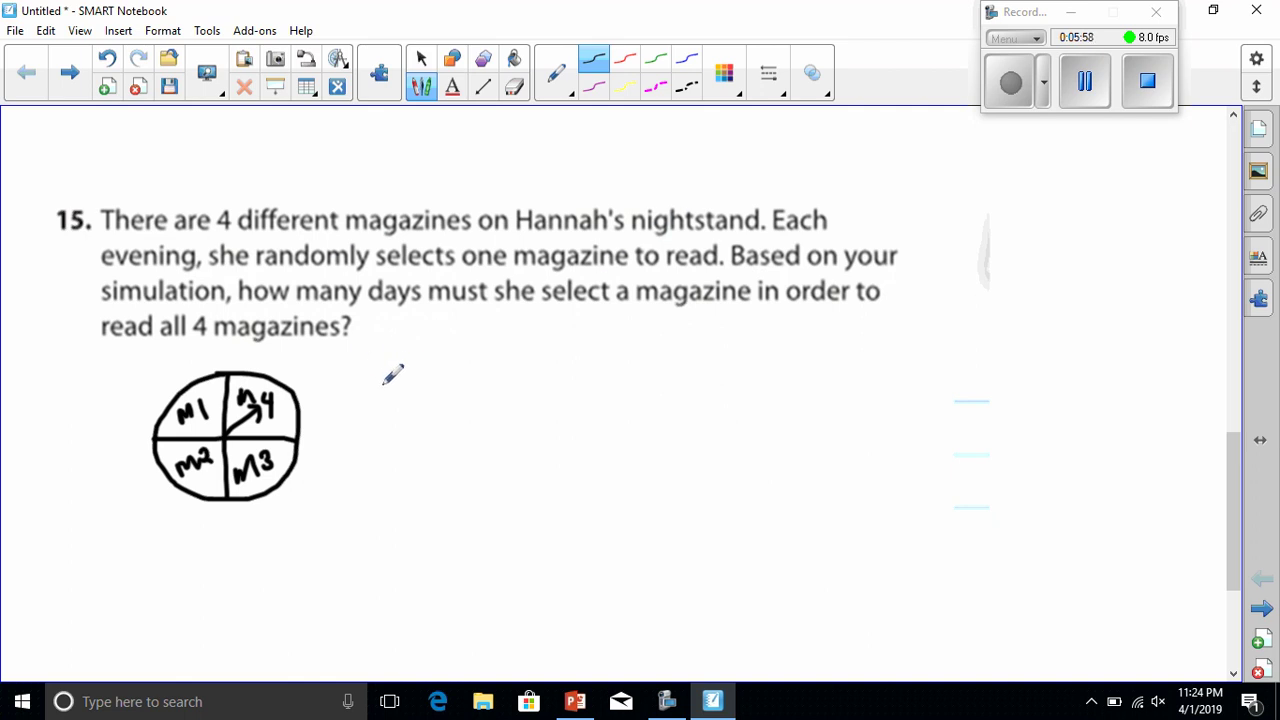
Write days 1–6 beside the spinner with results M1, M4, M2, M4, M1, M3
mouse_move(373, 348)
mouse_down()
mouse_move(347, 409)
mouse_move(348, 392)
mouse_move(374, 409)
mouse_up()
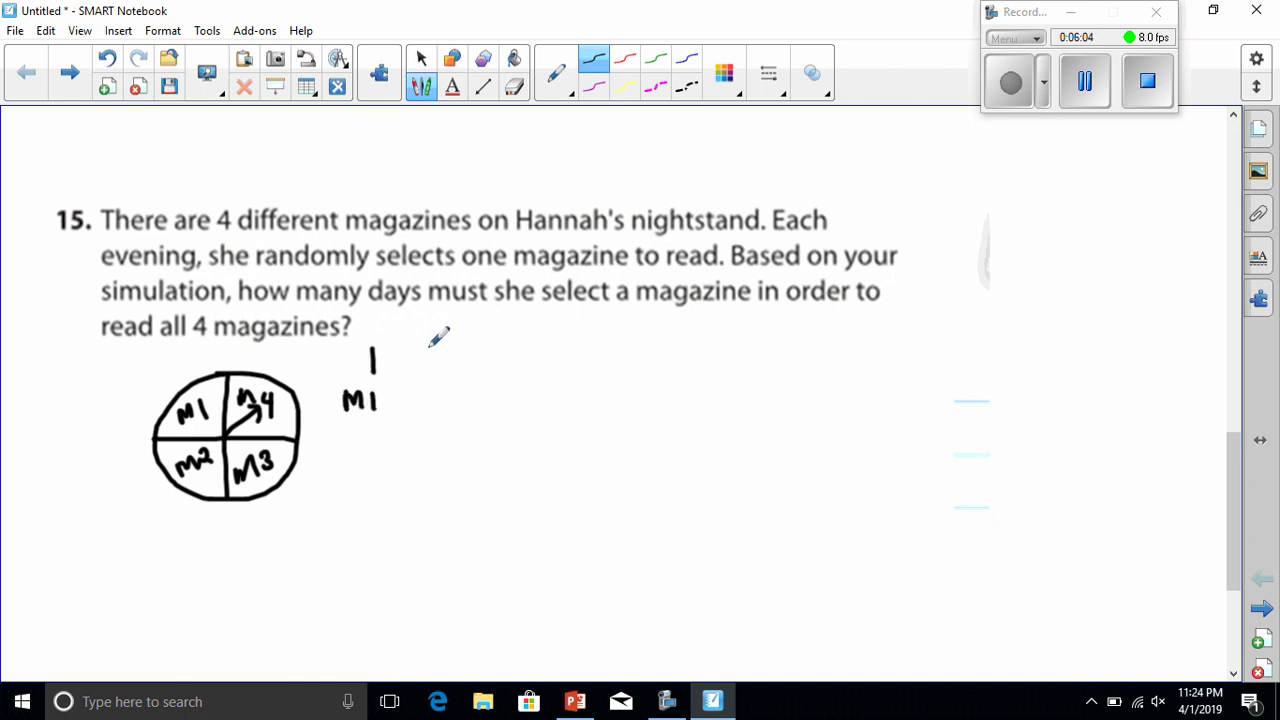
mouse_move(428, 347)
mouse_down()
mouse_move(451, 343)
mouse_move(428, 394)
mouse_move(456, 389)
mouse_move(459, 408)
mouse_up()
mouse_move(510, 343)
mouse_down()
mouse_move(522, 350)
mouse_move(503, 405)
mouse_move(513, 386)
mouse_move(542, 406)
mouse_up()
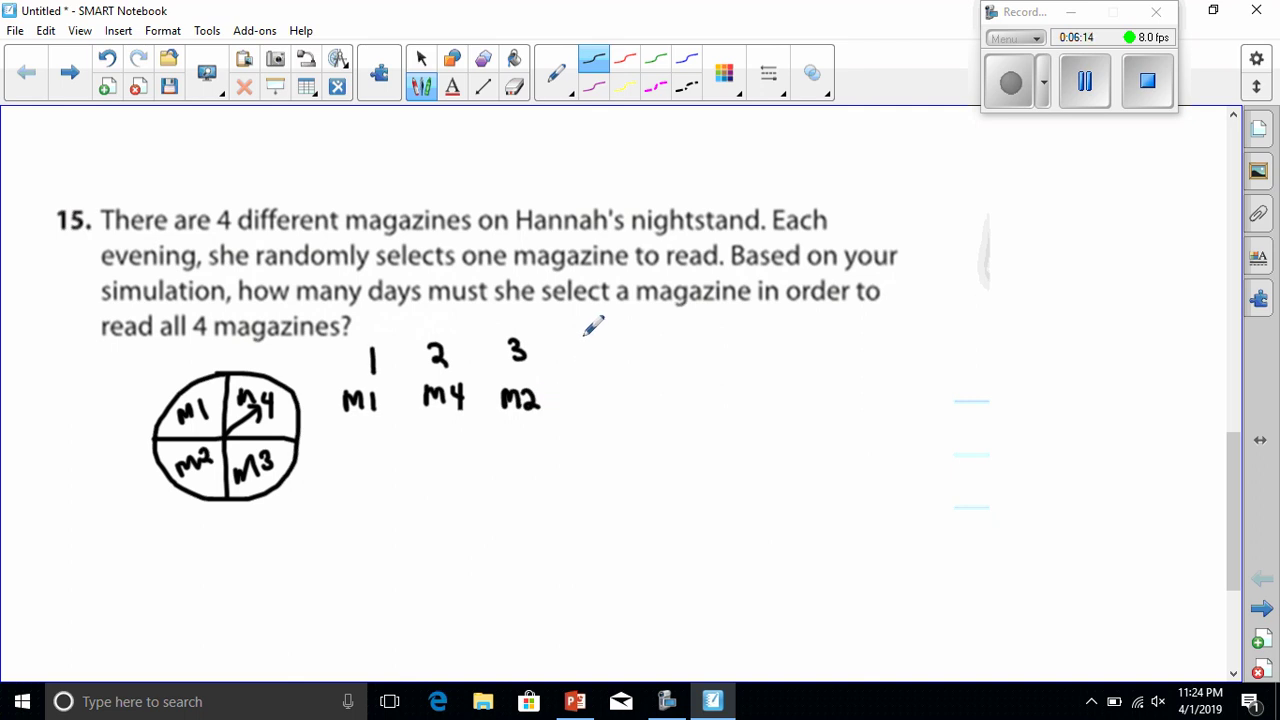
mouse_move(588, 334)
mouse_down()
mouse_move(600, 350)
mouse_move(591, 392)
mouse_move(612, 386)
mouse_move(609, 403)
mouse_up()
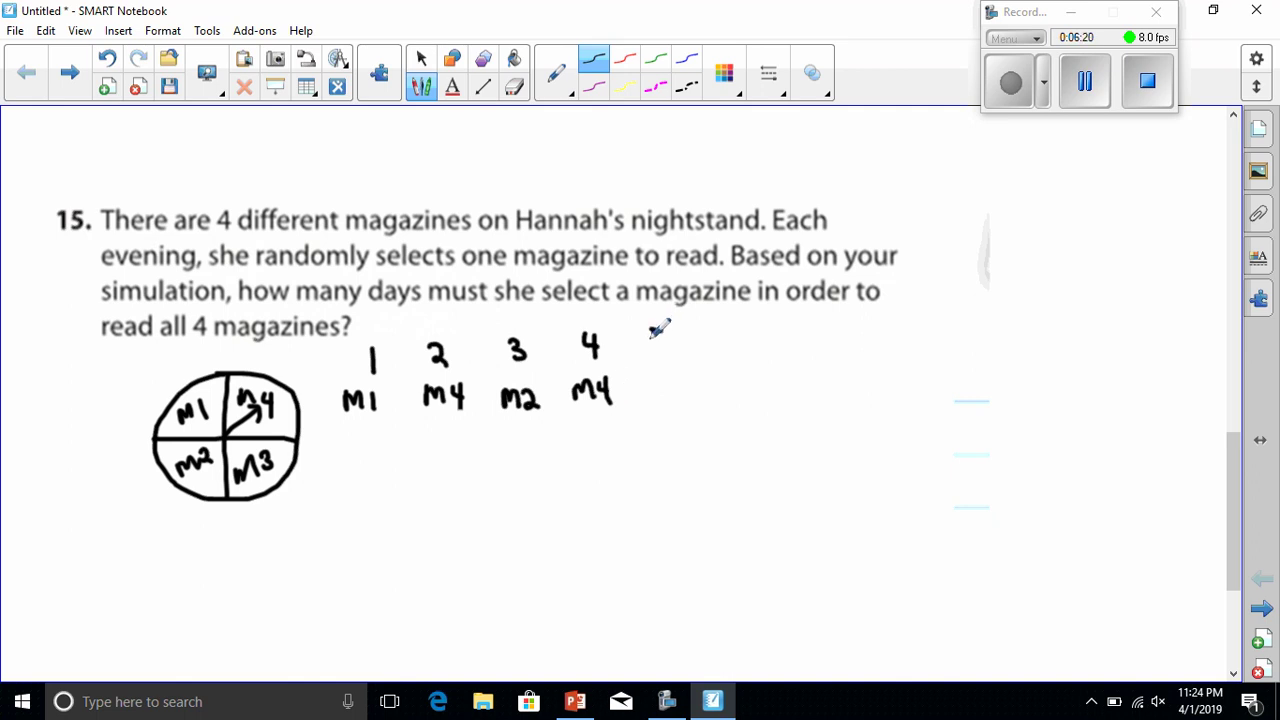
mouse_move(650, 336)
mouse_down()
mouse_move(663, 343)
mouse_move(646, 398)
mouse_move(662, 388)
mouse_move(680, 400)
mouse_up()
drag(724, 326, 720, 344)
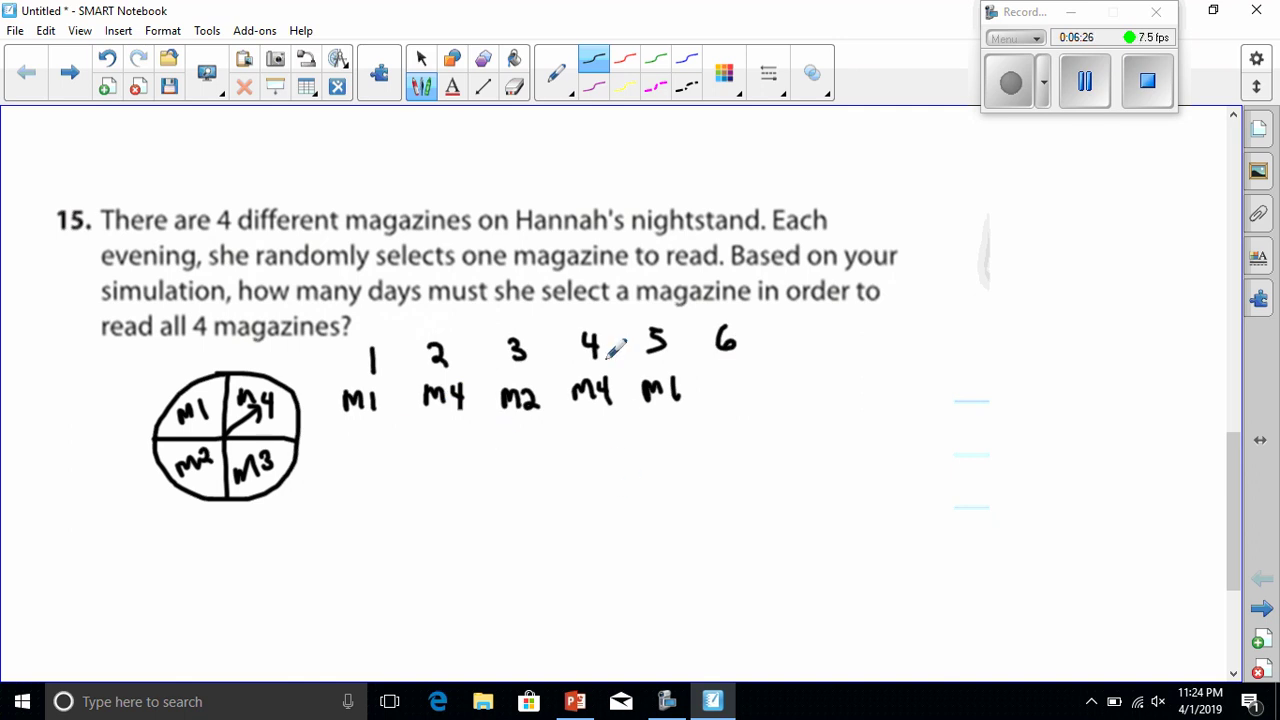
mouse_move(716, 380)
mouse_down()
mouse_move(716, 397)
mouse_move(757, 382)
mouse_move(745, 398)
mouse_up()
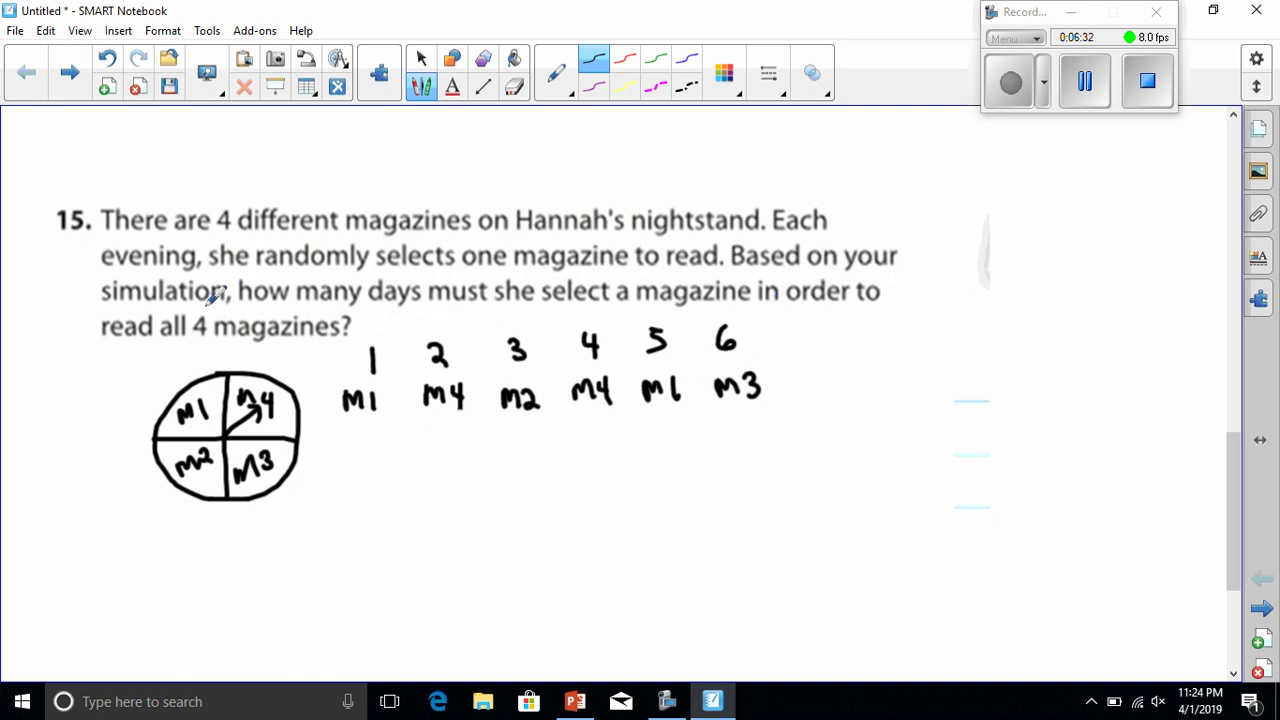